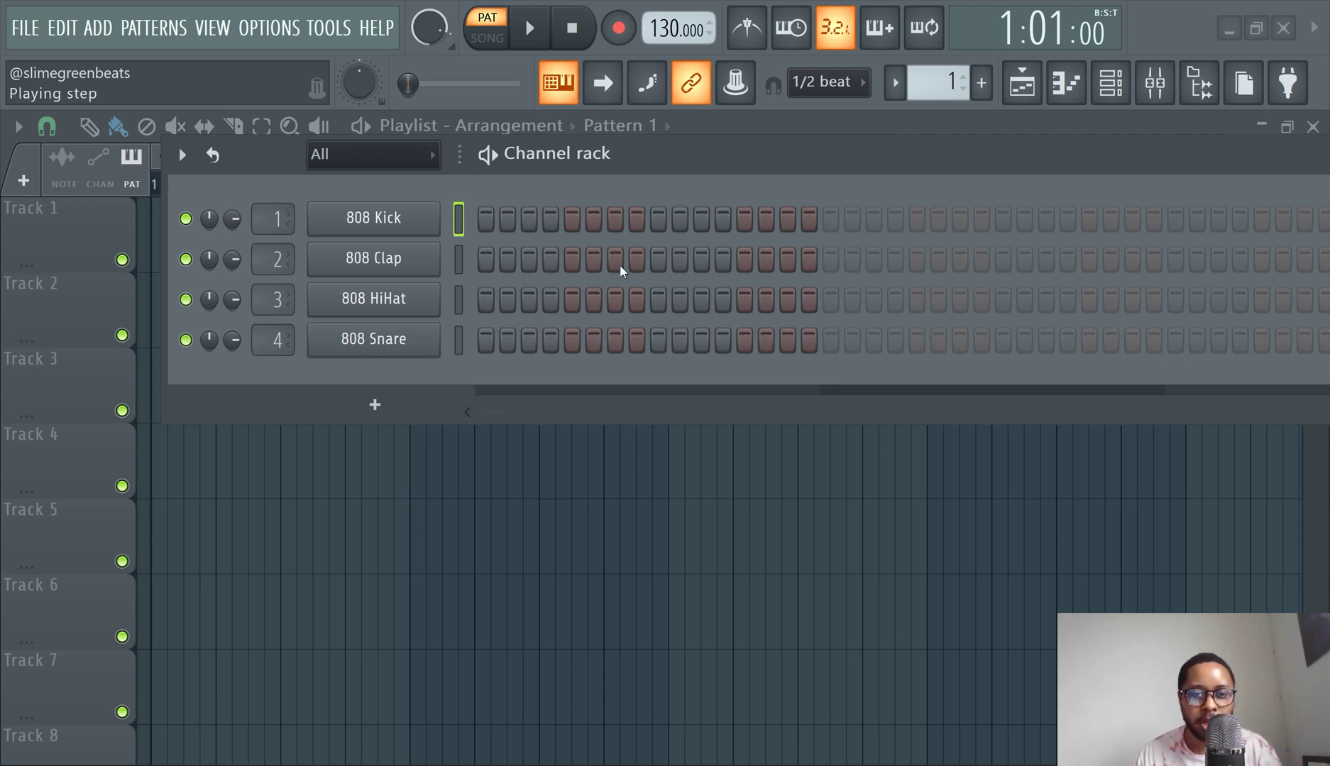
Move the channel rack down and show the instrument plugin list under Add.
drag(693, 154, 680, 199)
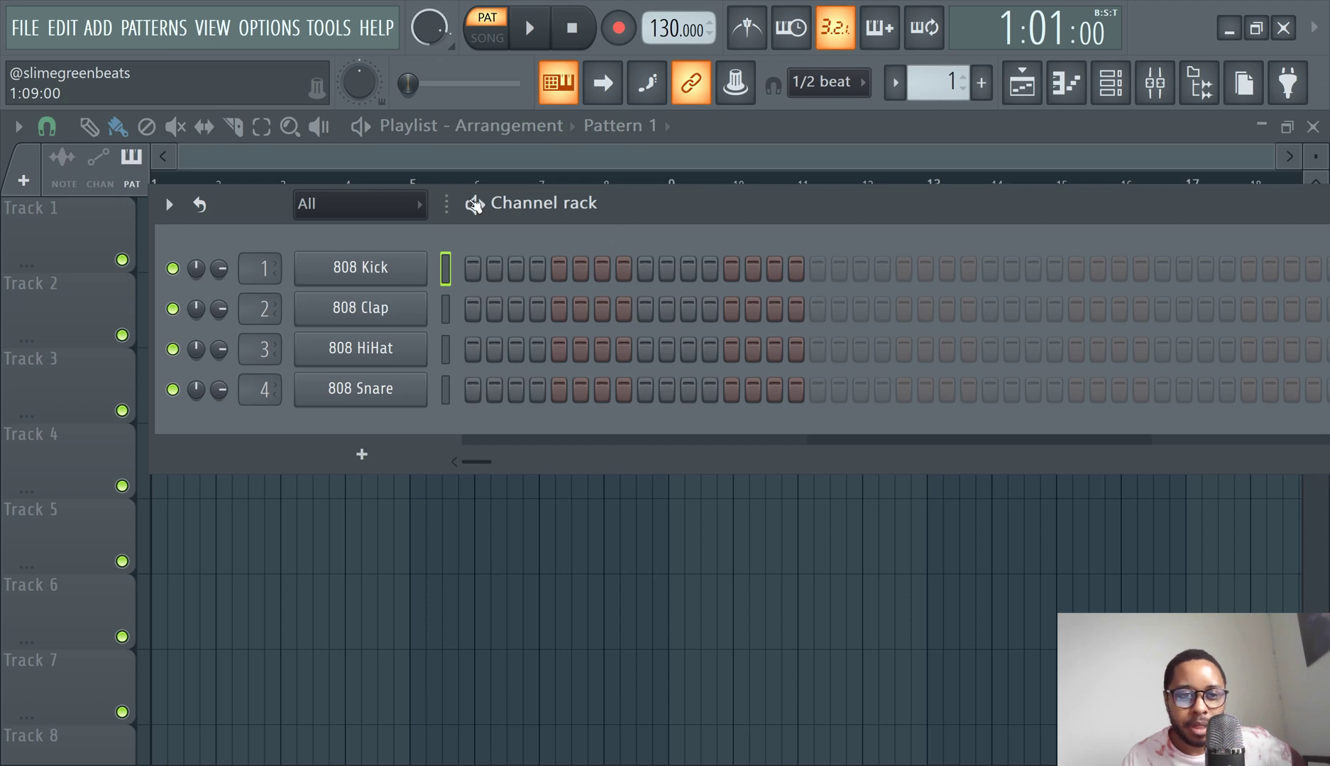
click(98, 27)
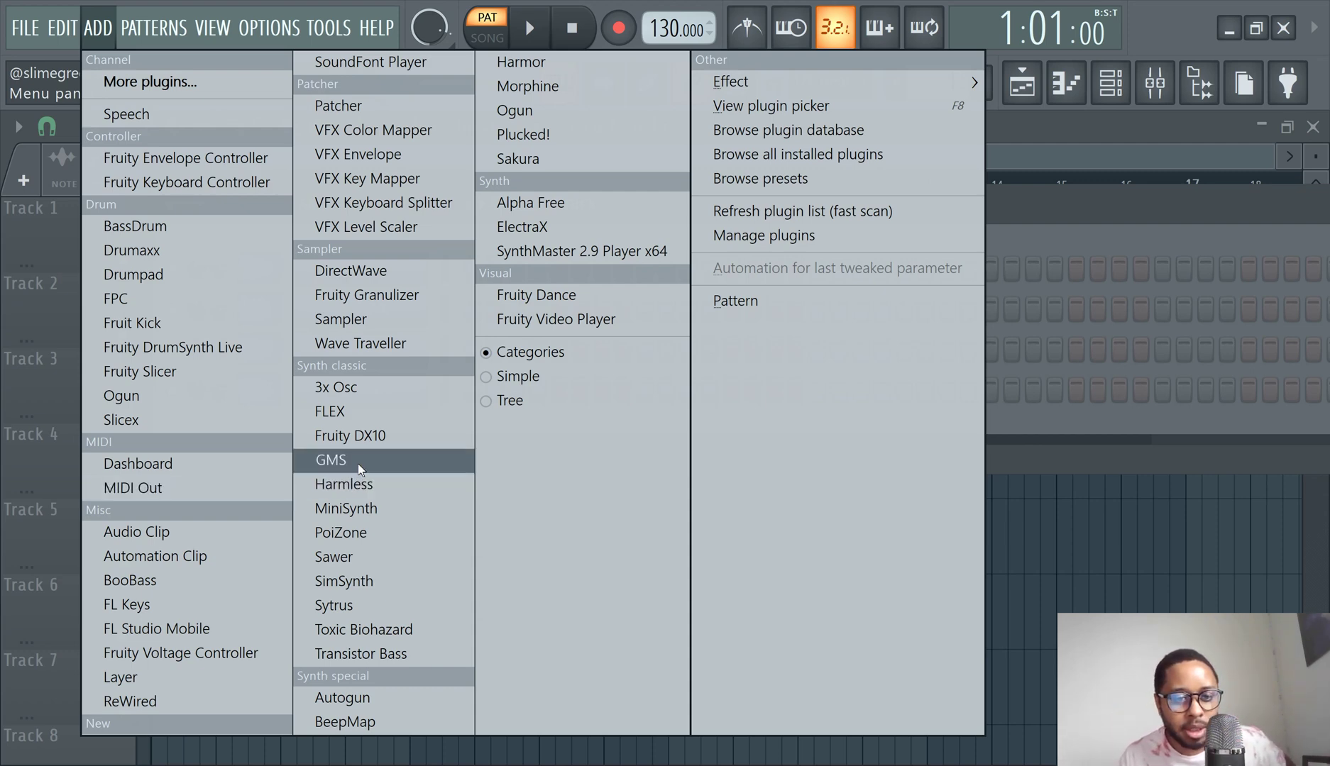
Add a GMS channel, audition Bass 1 MC, then load the Bass 3 MC preset.
click(330, 460)
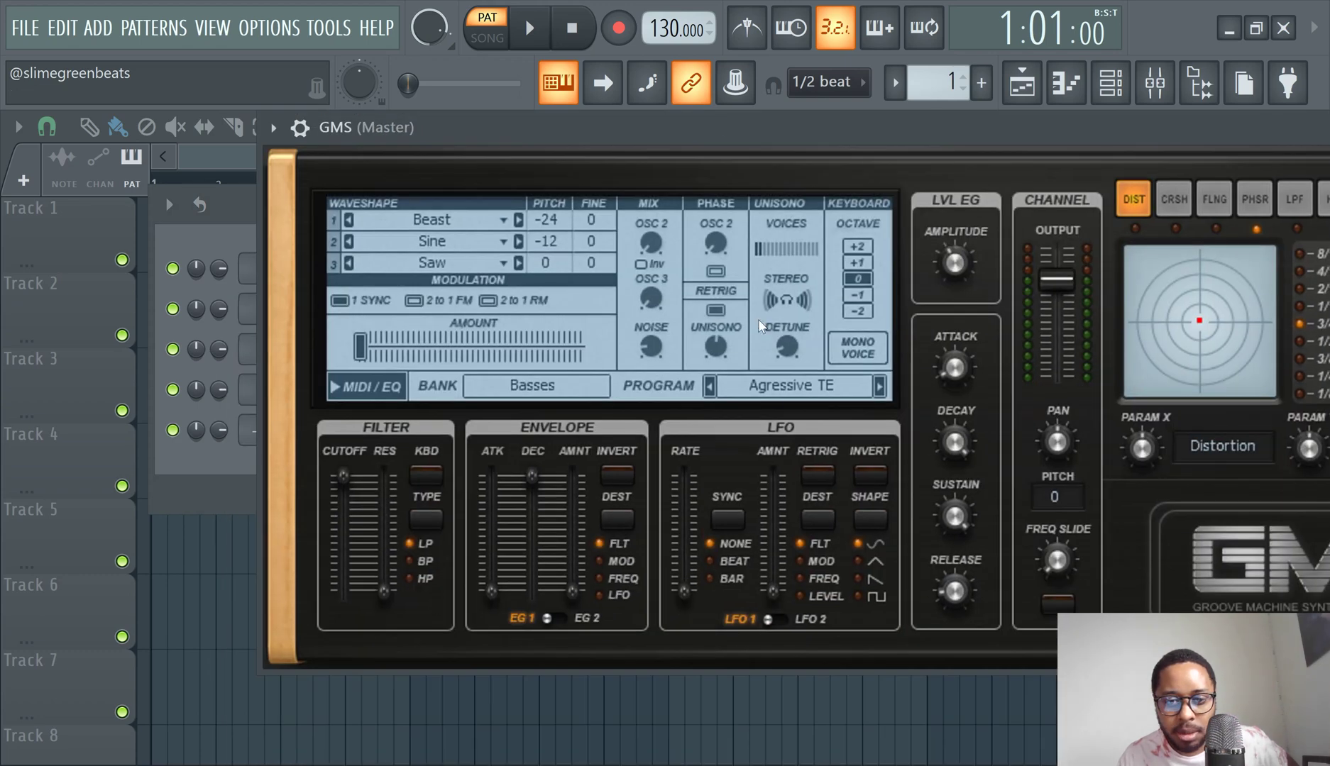
click(773, 390)
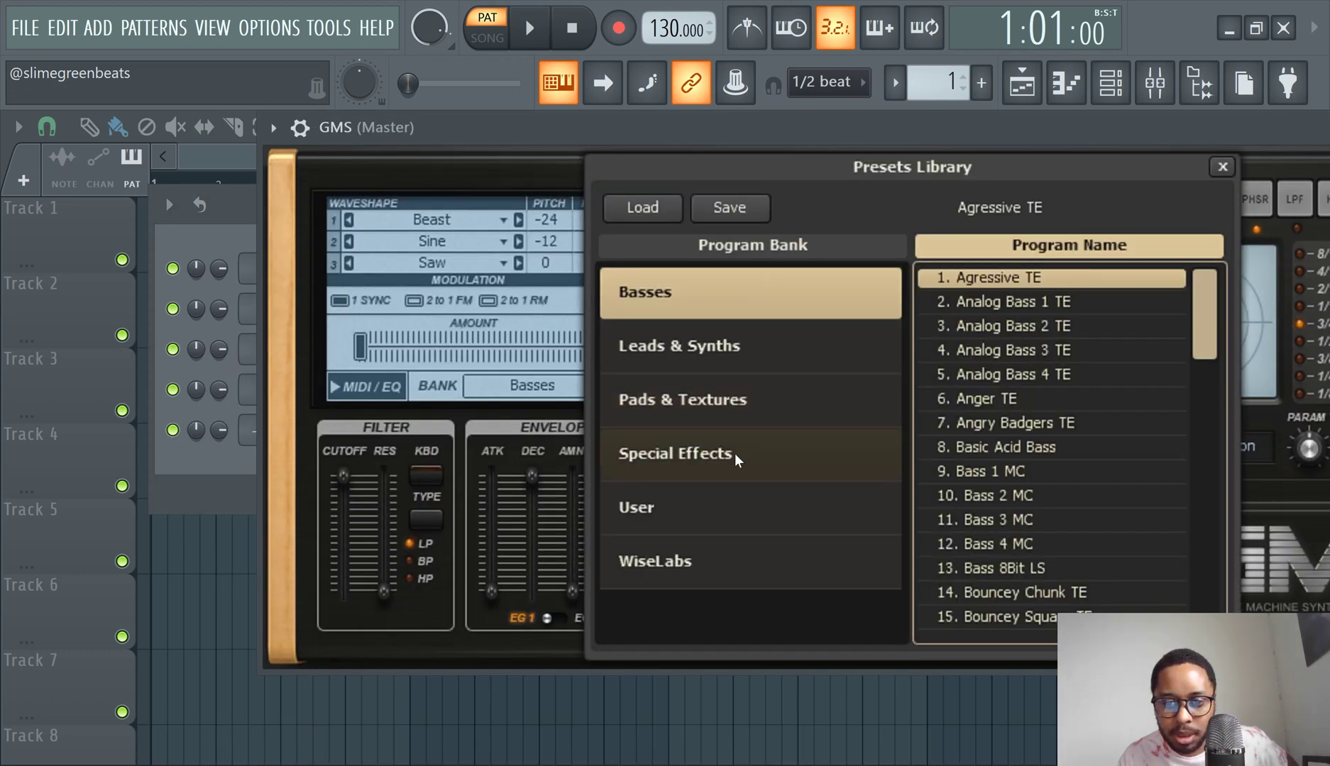
click(981, 468)
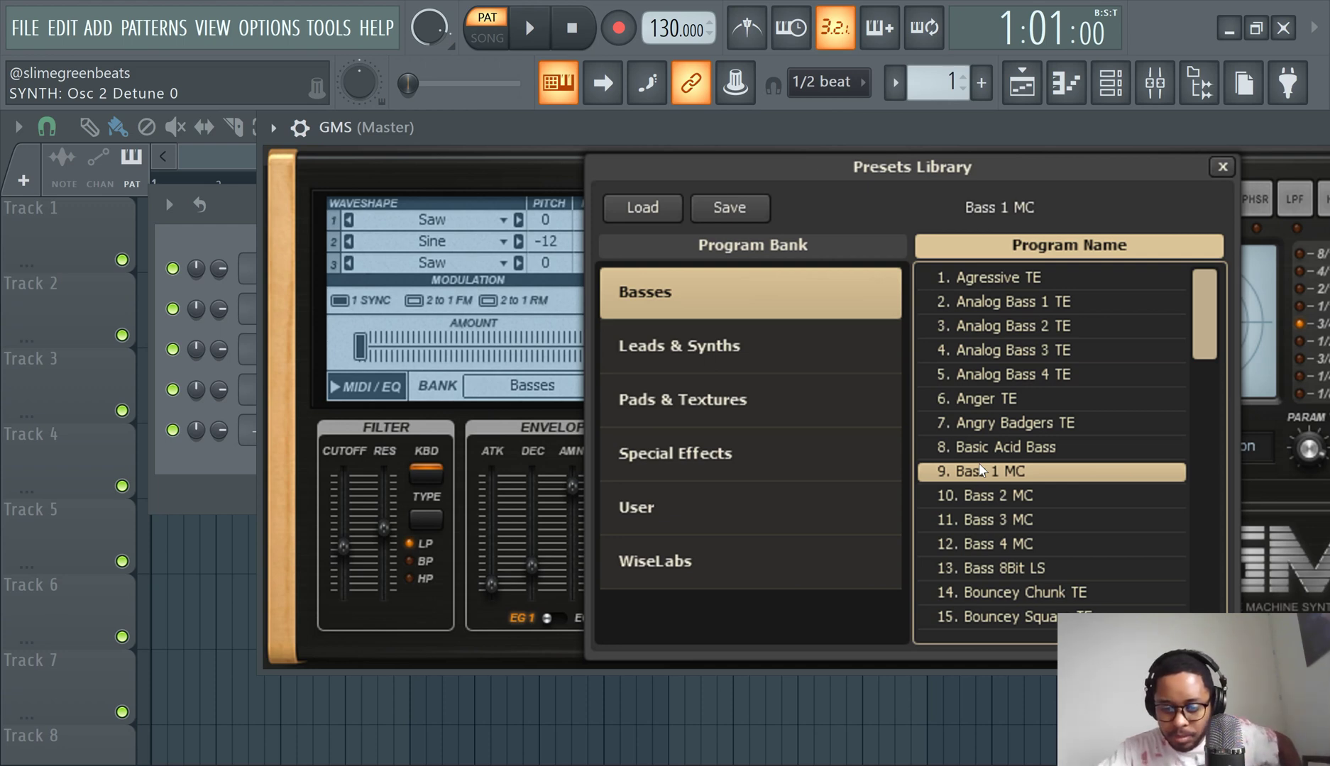
key(z)
click(1013, 518)
key(z)
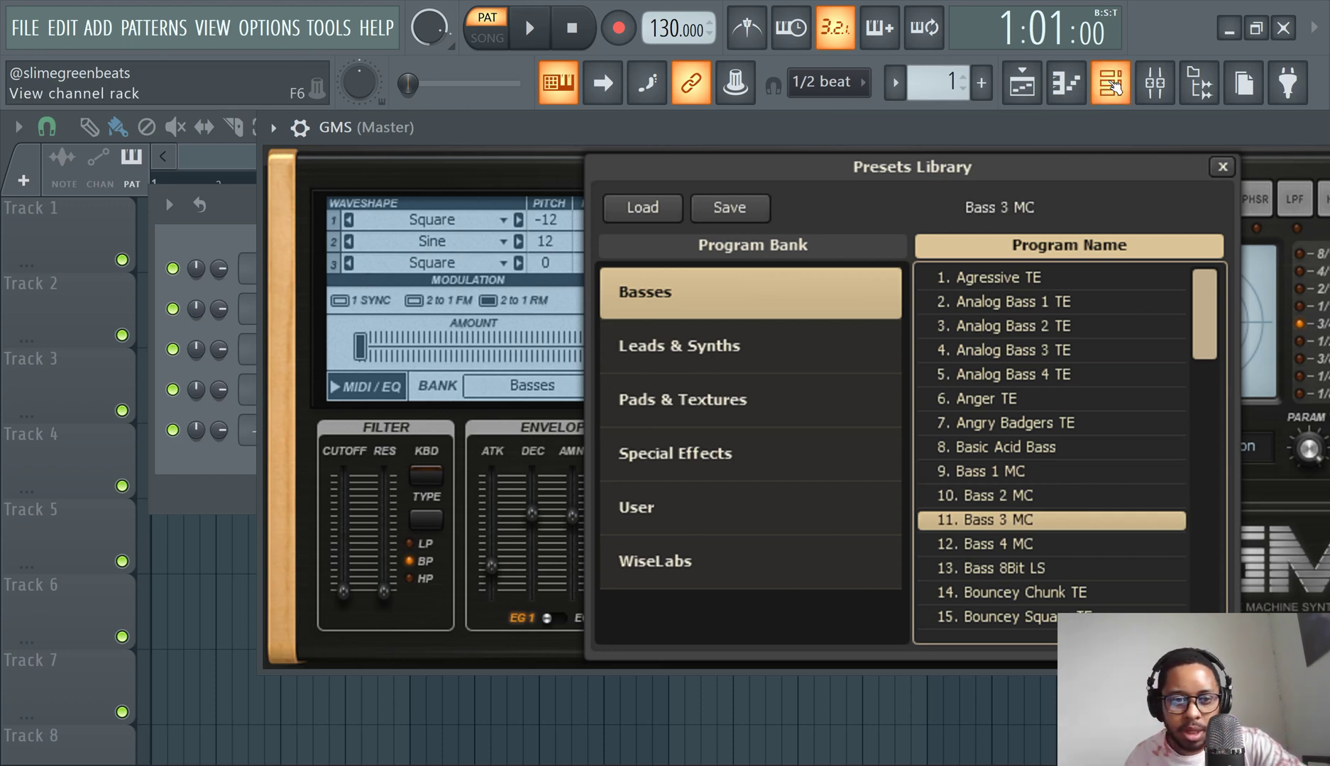
click(1111, 84)
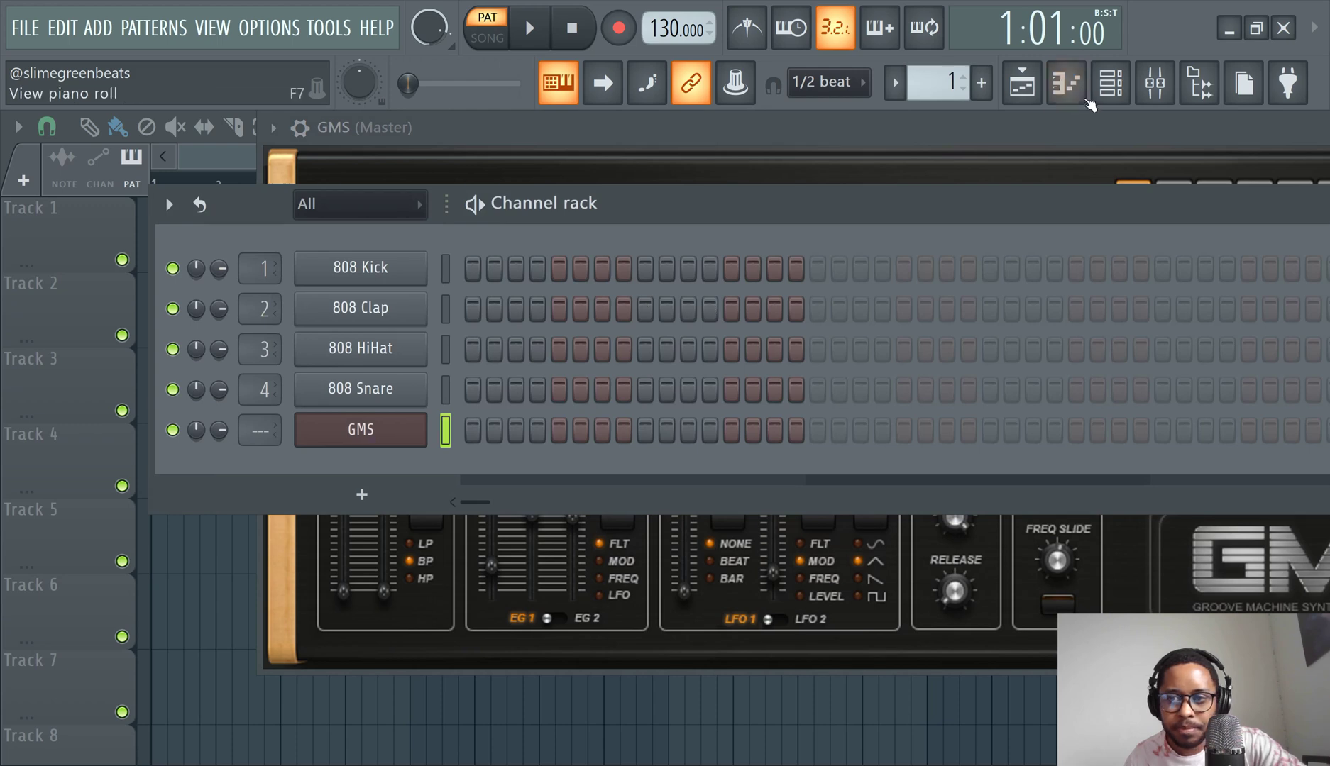
Draw two back-to-back two-bar C5 notes in the GMS piano roll, spanning bars 1–5.
click(1076, 100)
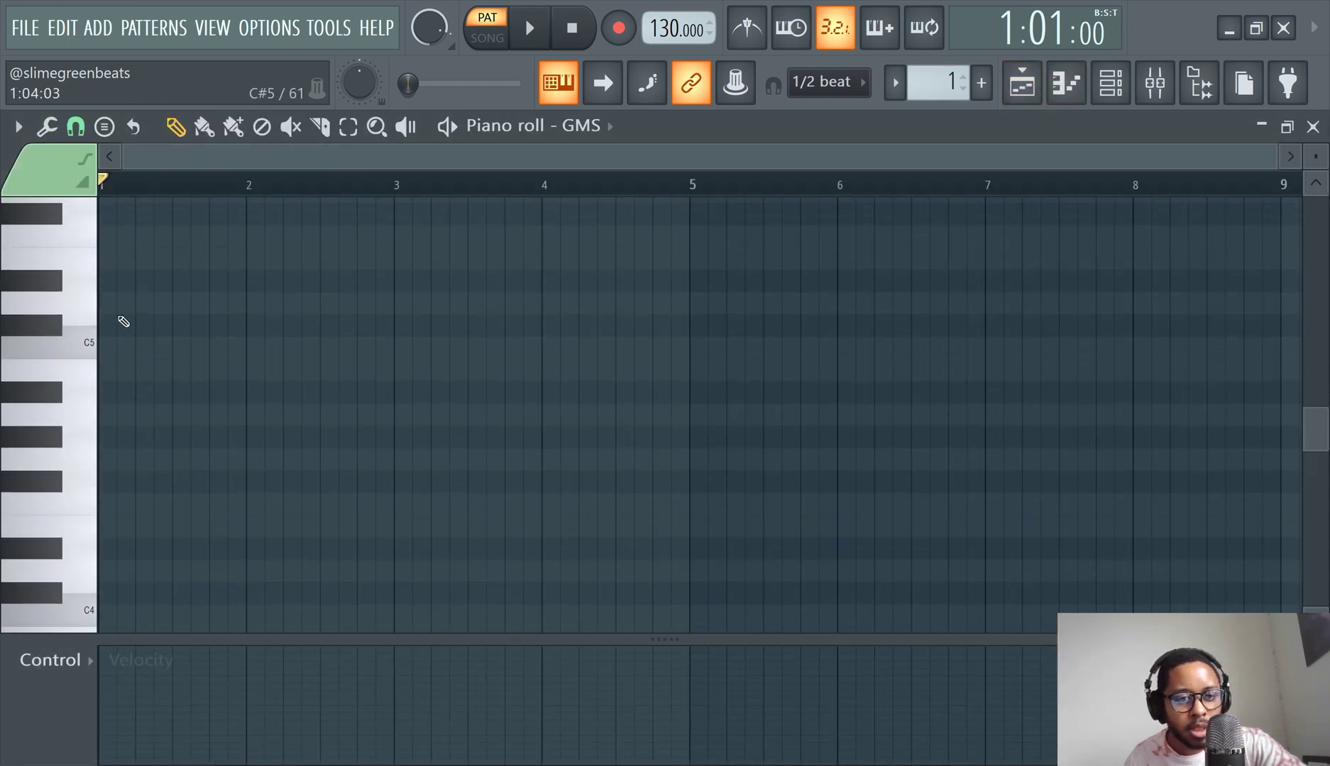
click(122, 321)
drag(115, 330, 690, 350)
click(530, 28)
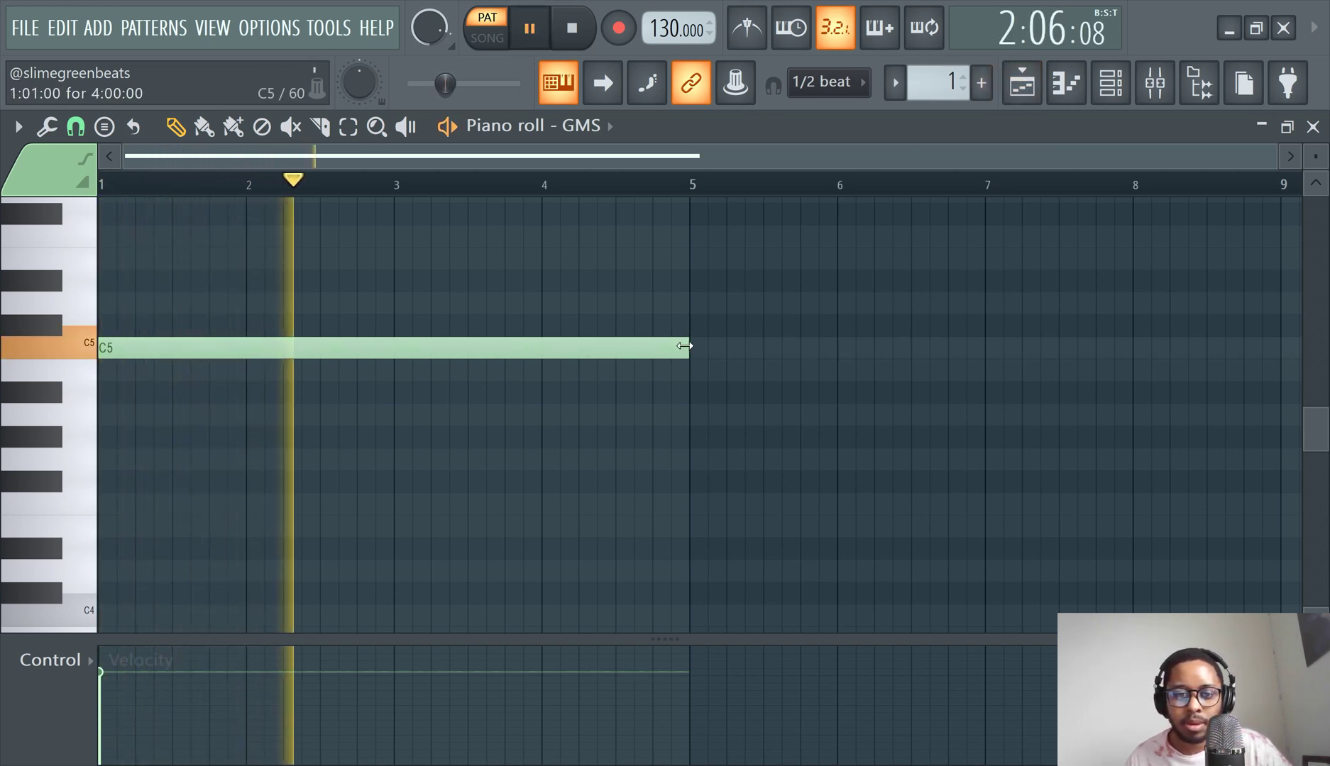
drag(685, 346, 391, 347)
click(401, 349)
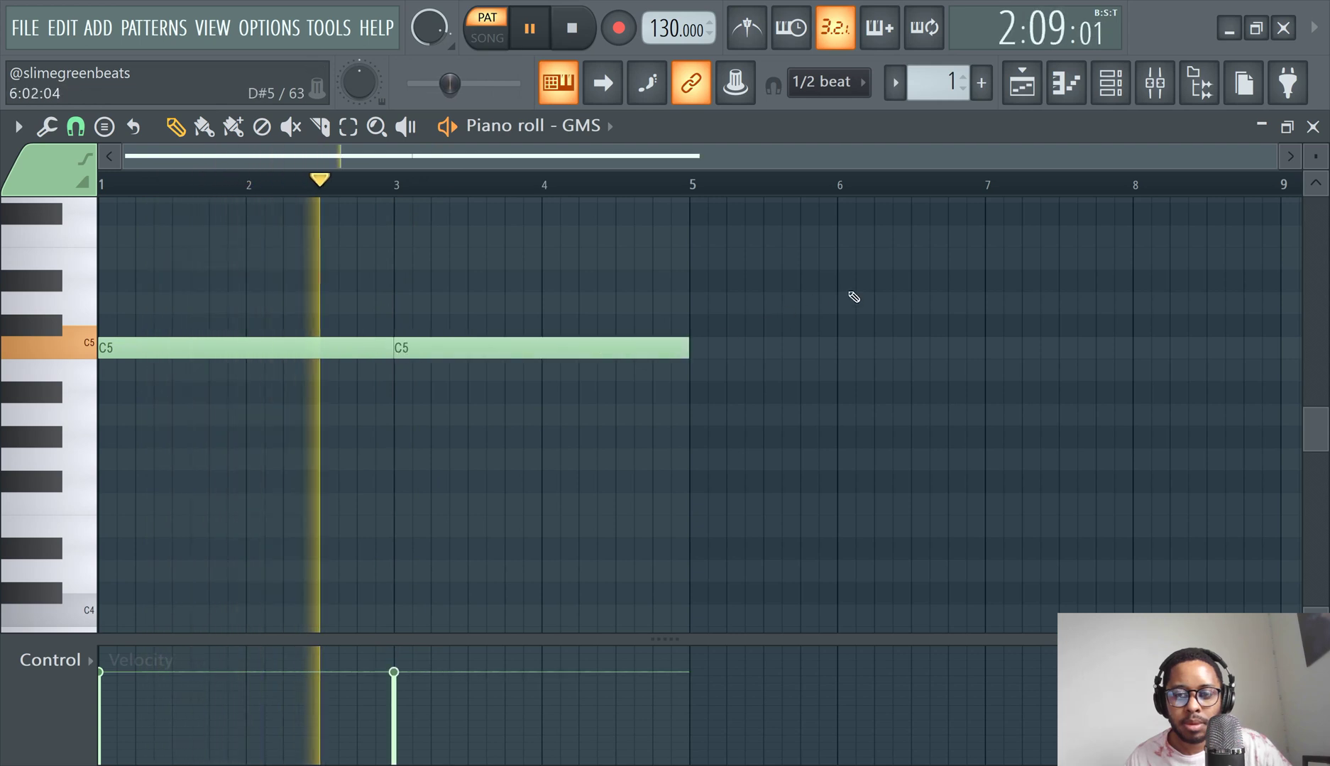
click(1112, 84)
Place Pattern 1 on Track 1 of the playlist.
key(F5)
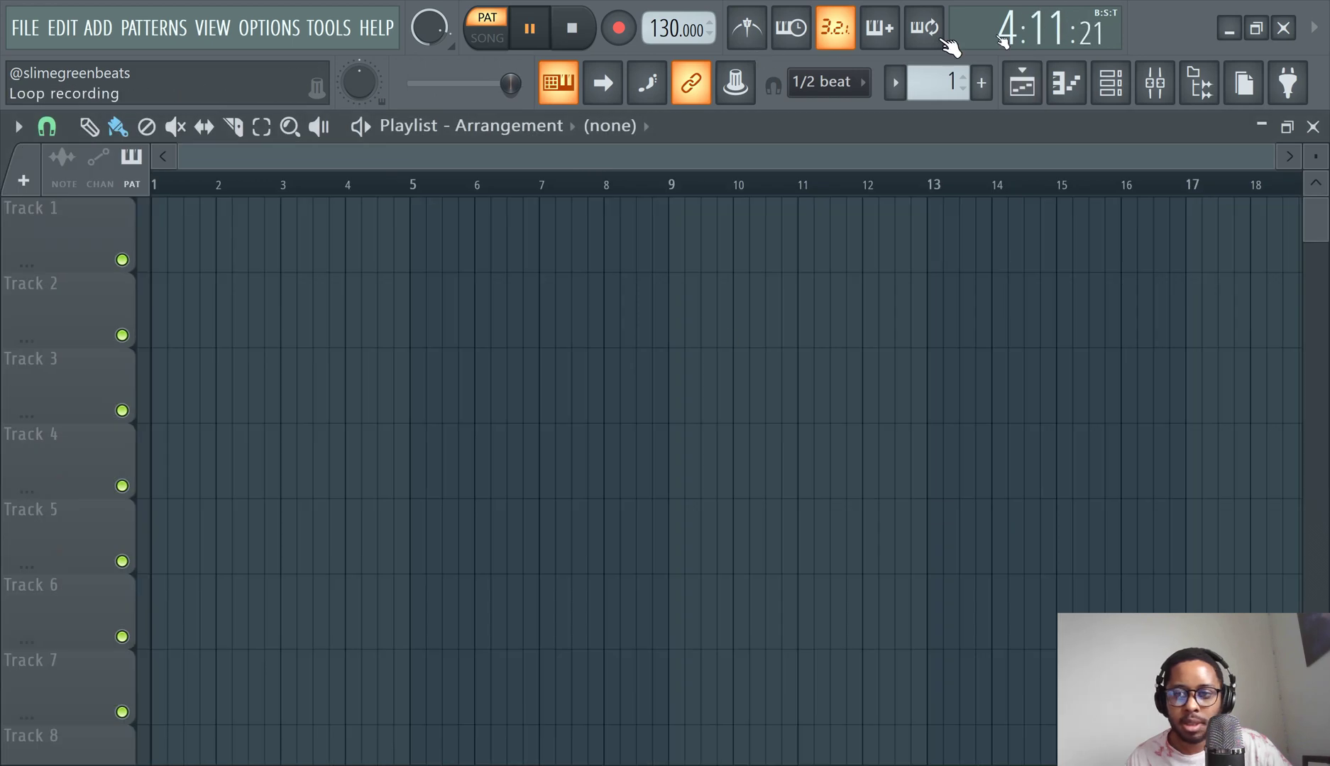
click(1022, 83)
click(1022, 84)
click(226, 238)
Fill the 808 Kick with a hit every 8 steps and route GMS to mixer Insert 1.
click(1111, 84)
right_click(419, 264)
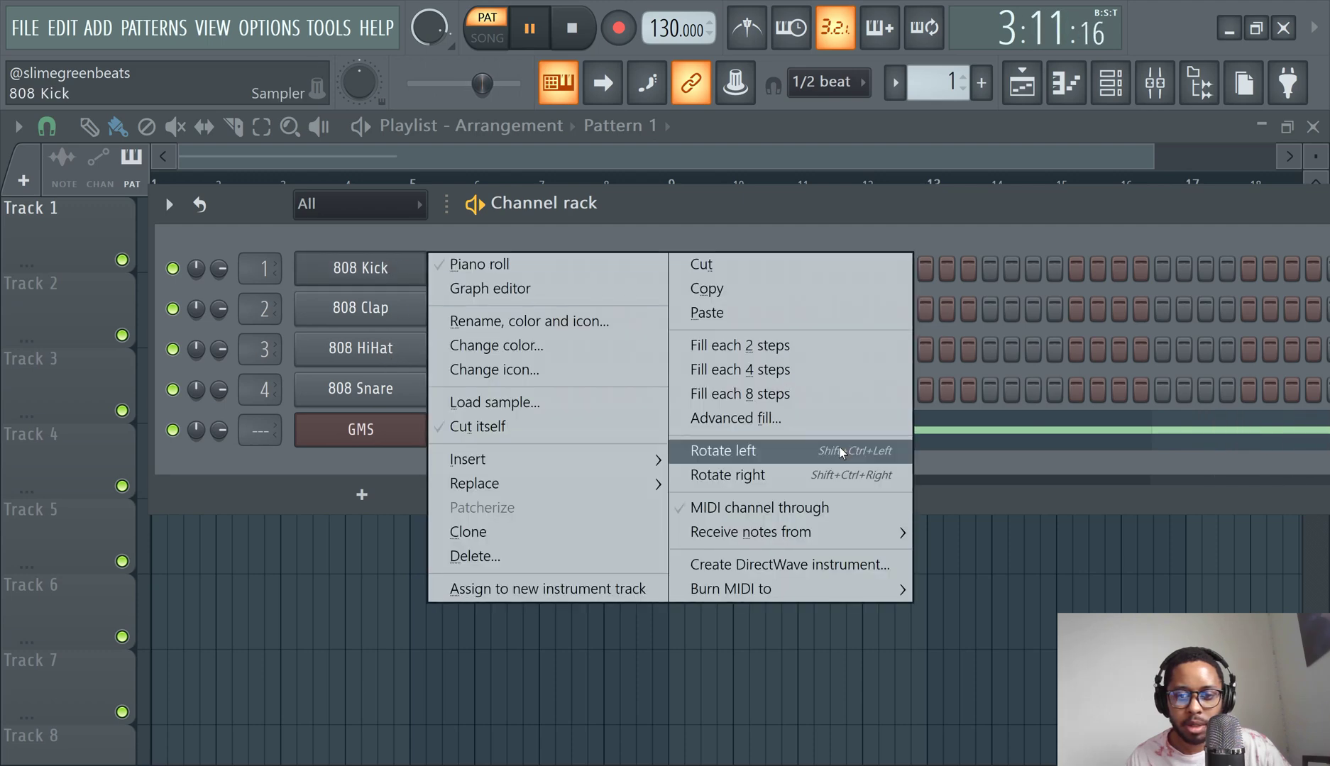
click(847, 381)
right_click(340, 268)
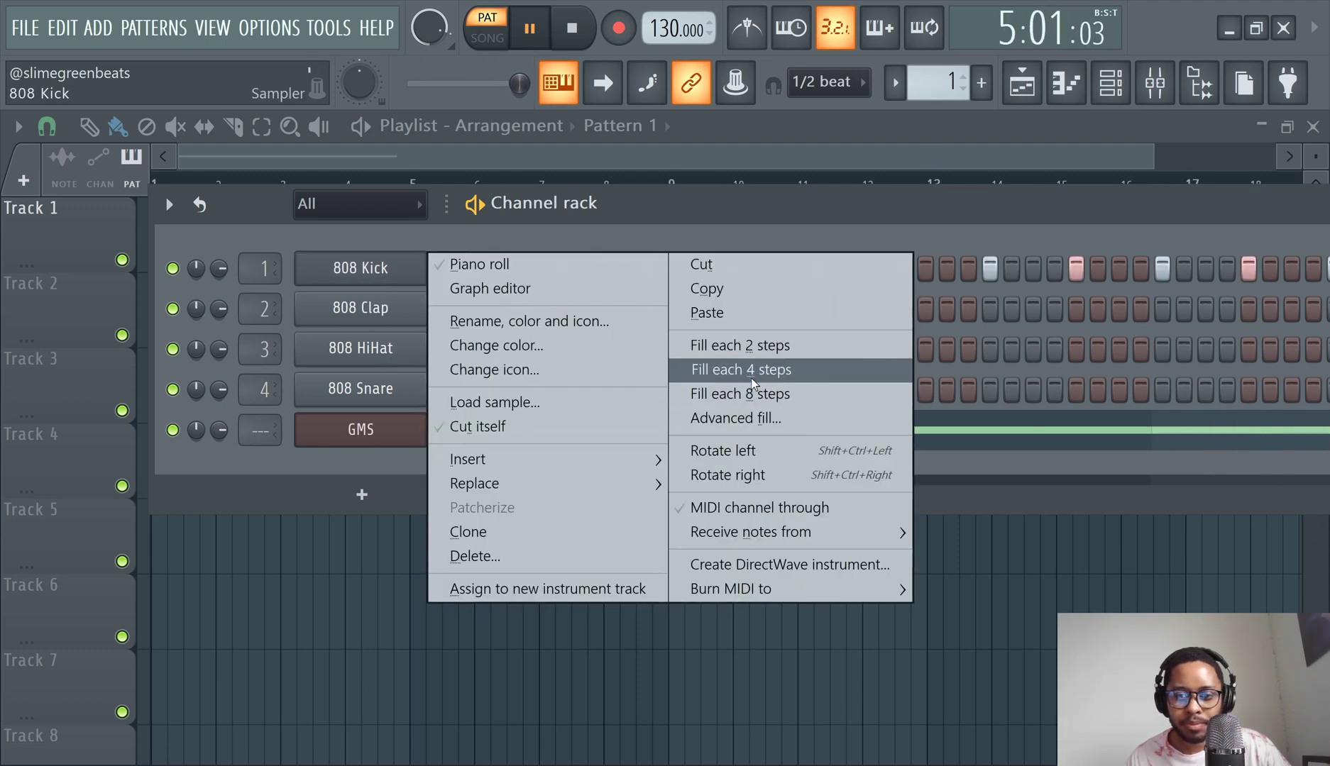
click(752, 394)
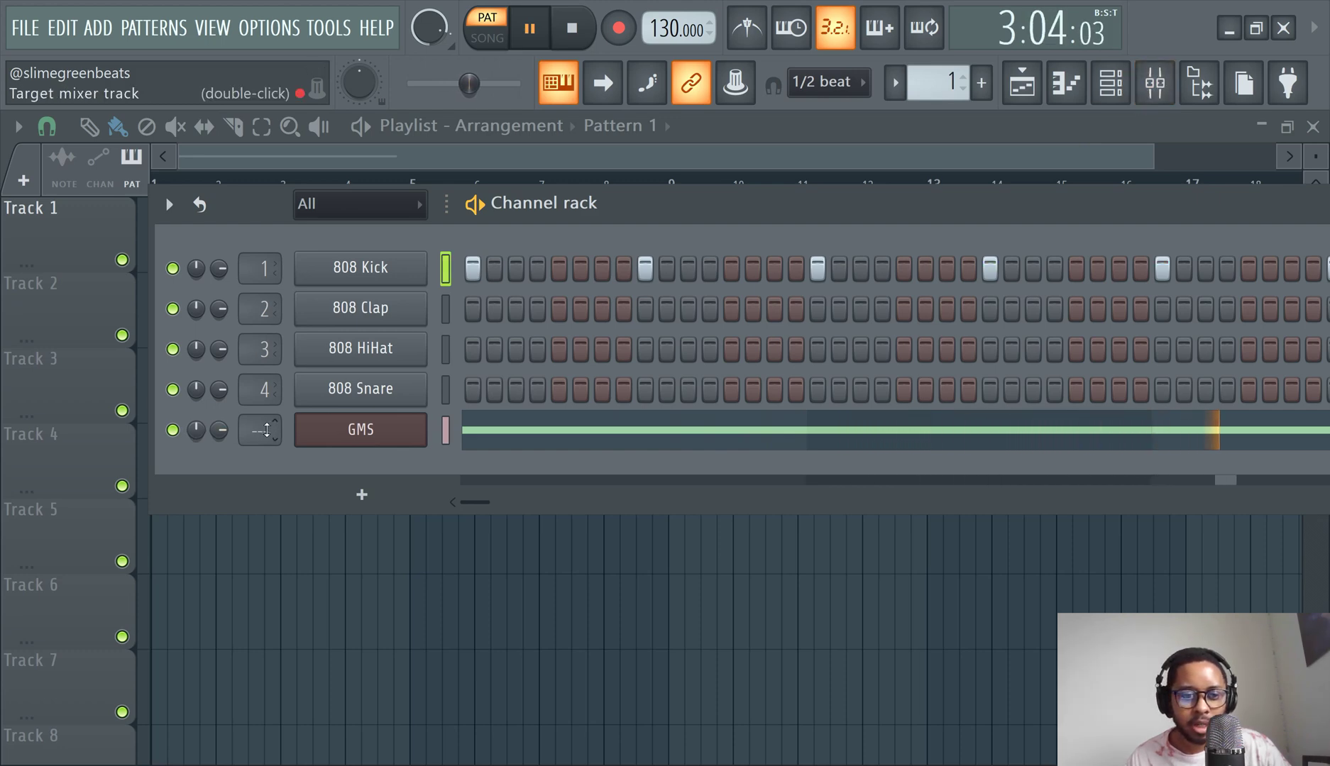
drag(267, 430, 267, 424)
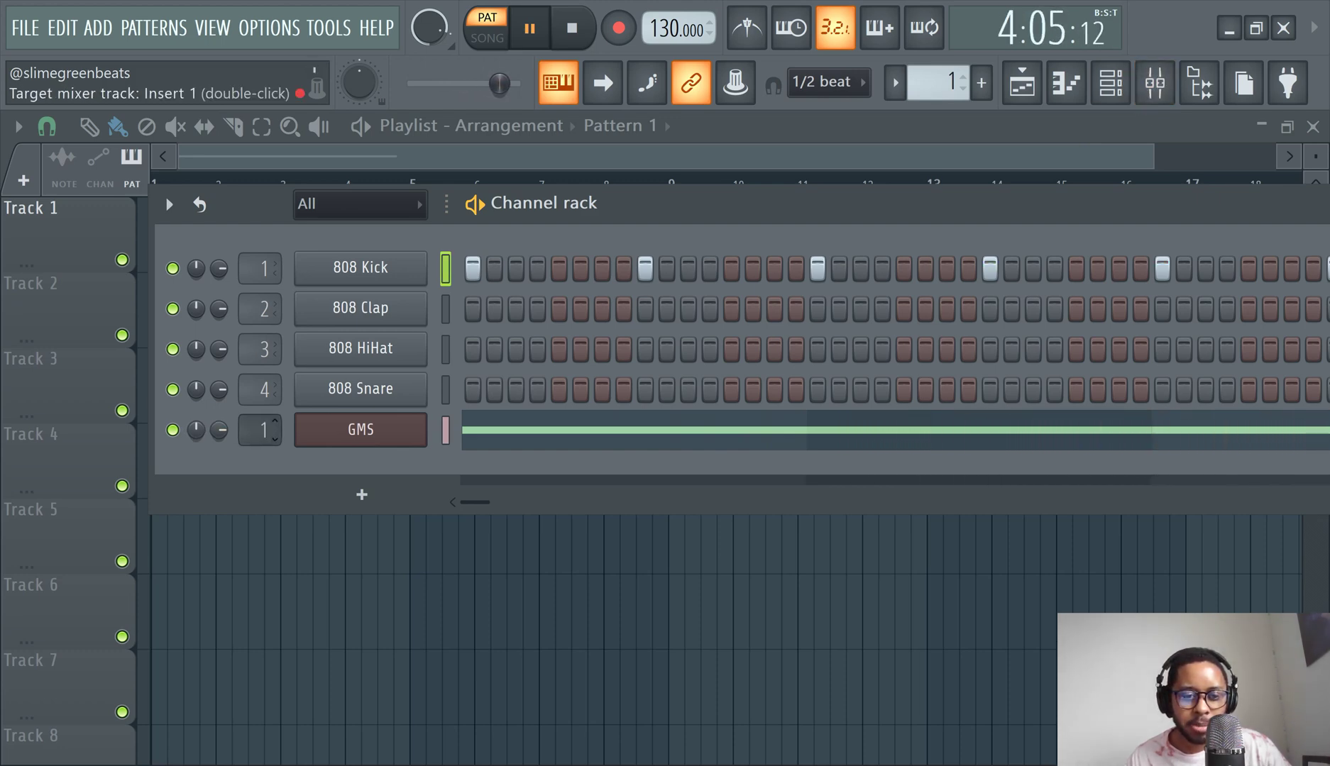
click(1129, 81)
Add a Fruity Limiter to Slot 1 of mixer Insert 2.
click(1144, 81)
click(189, 327)
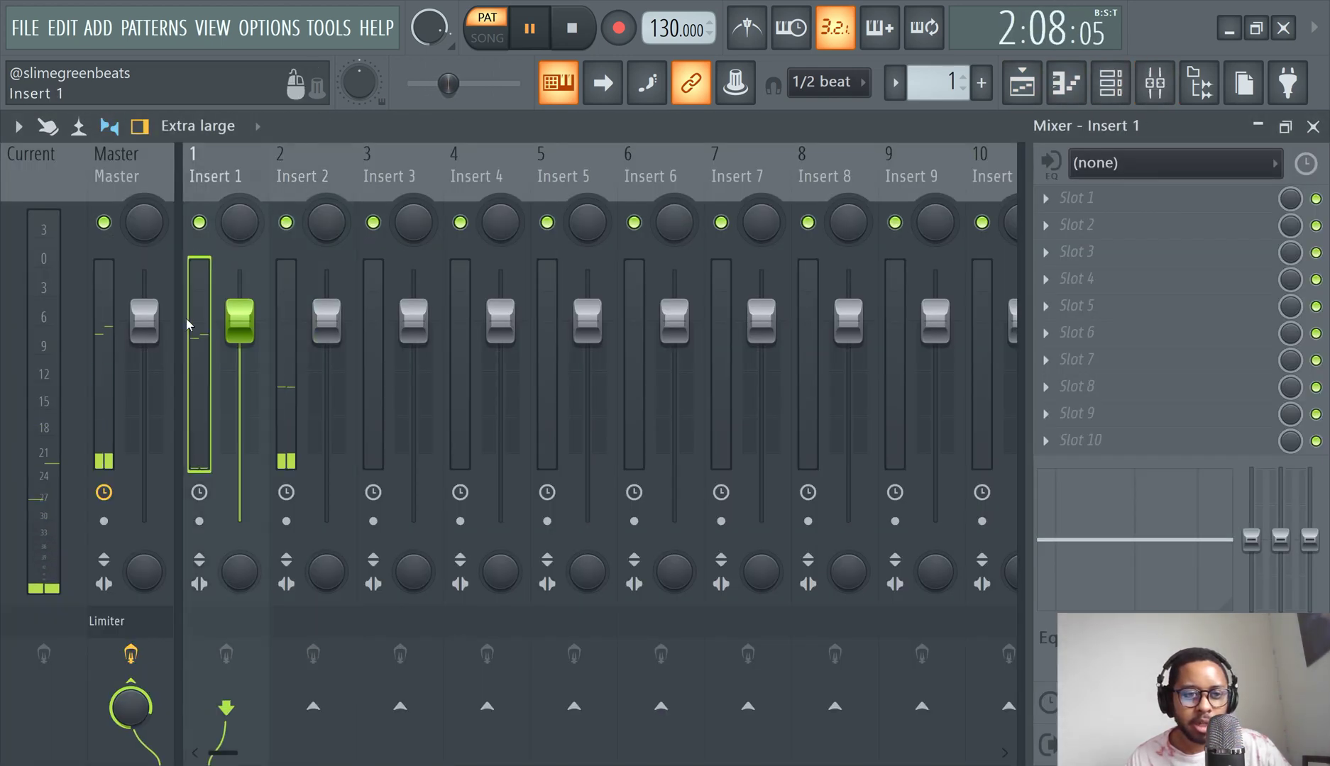
click(291, 328)
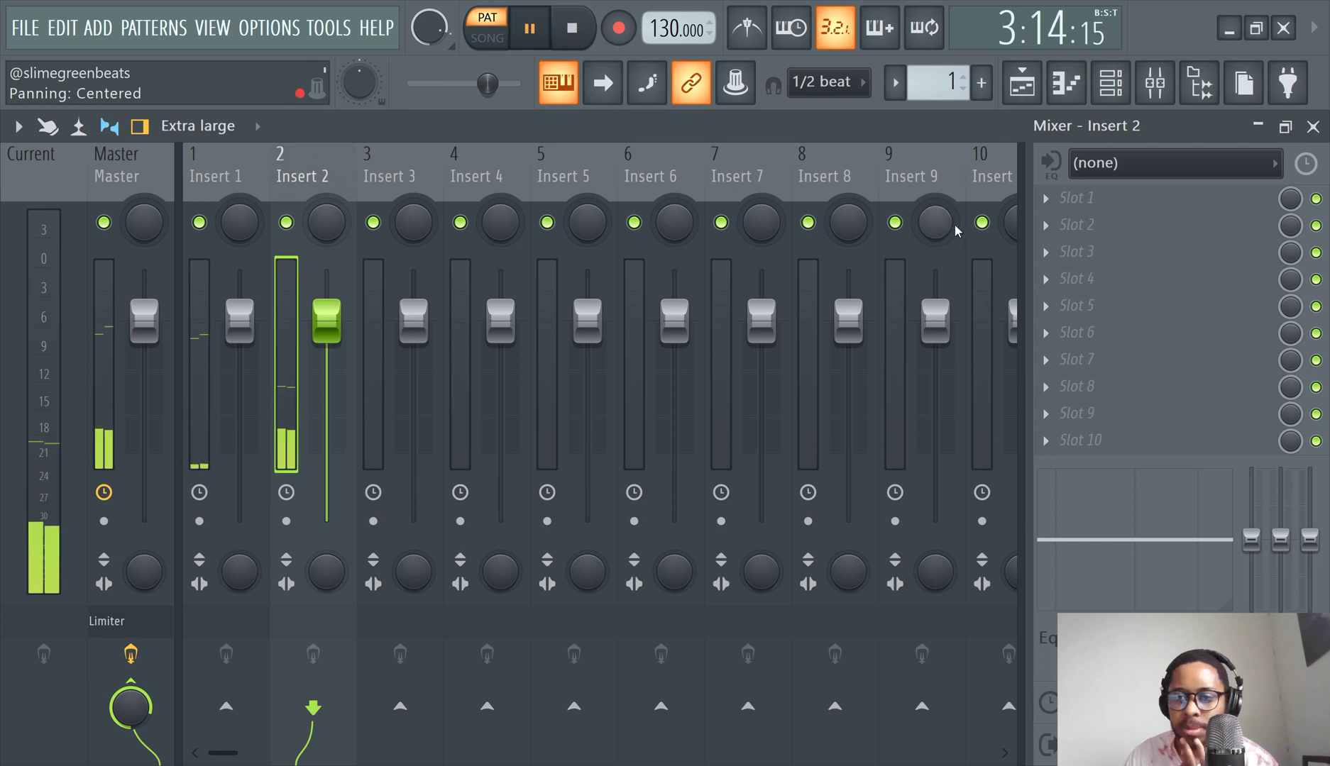
click(1128, 198)
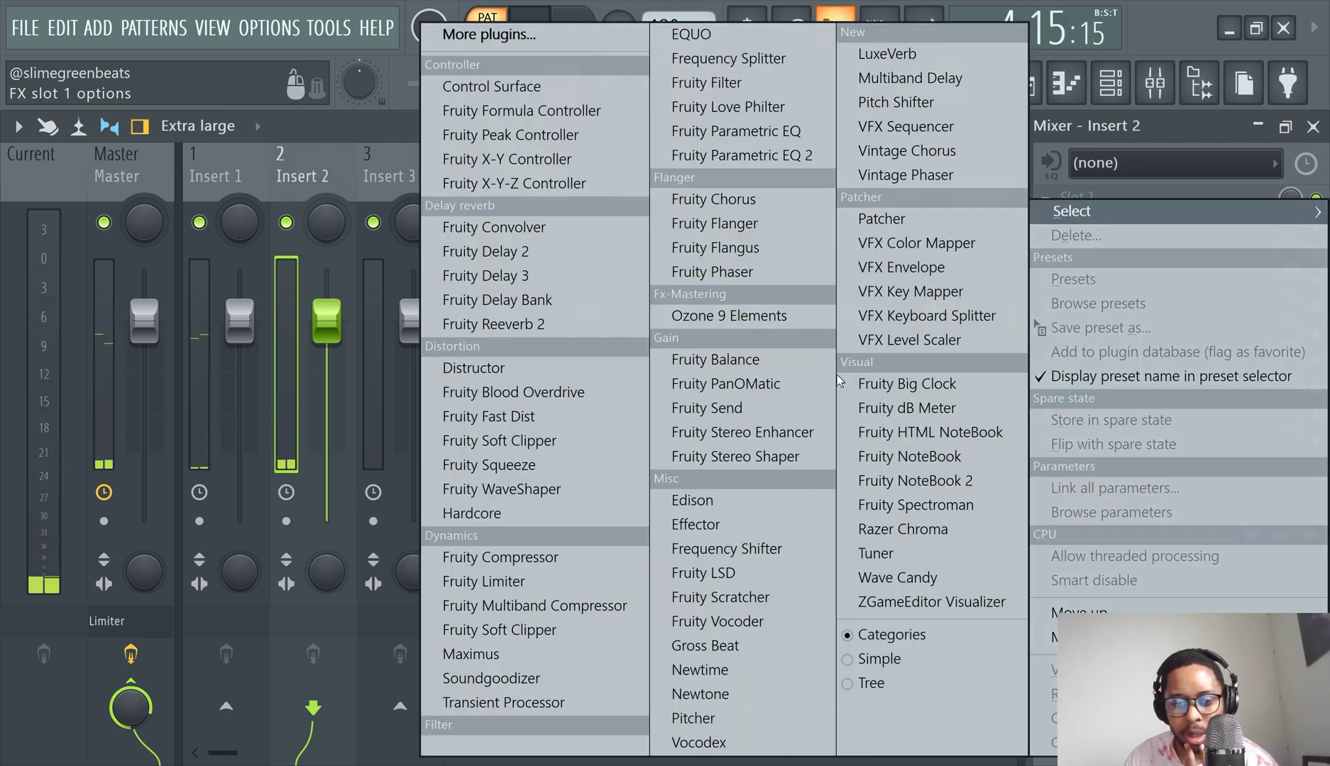
click(568, 581)
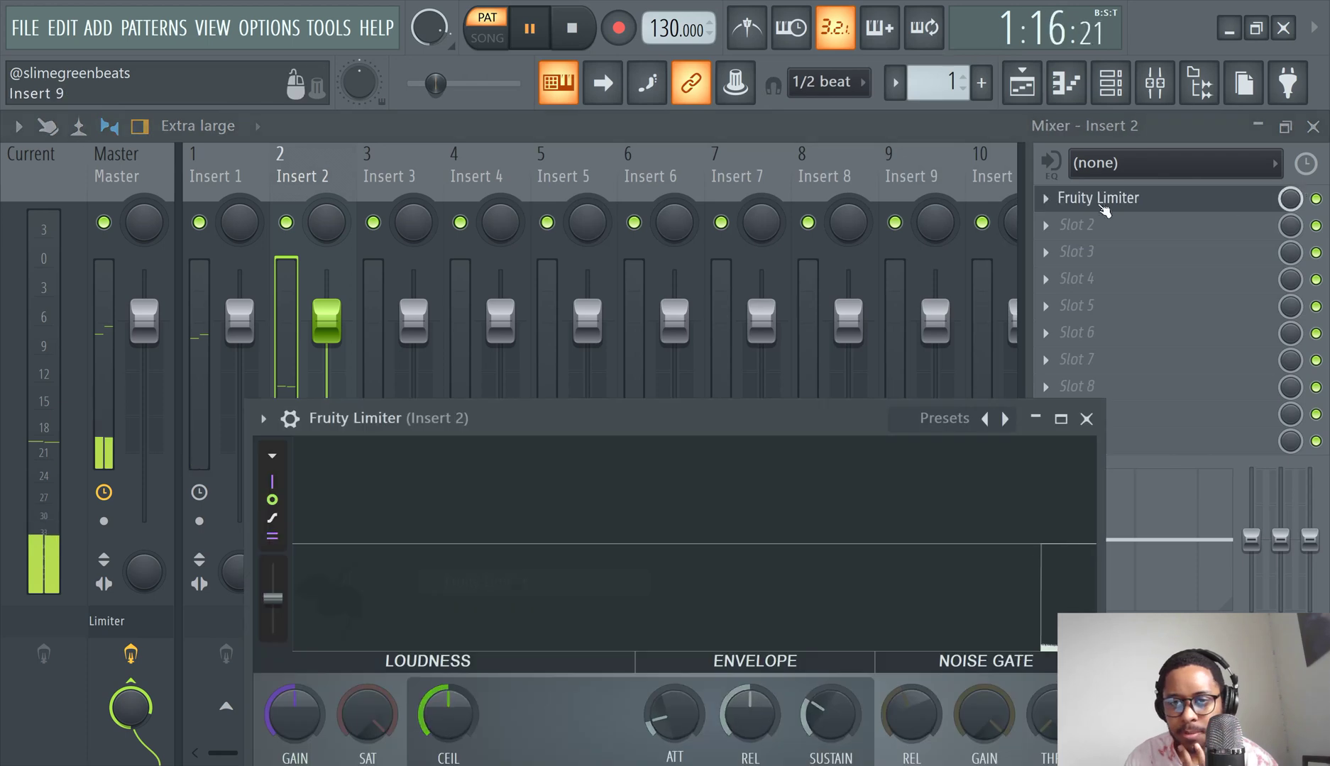
click(1083, 200)
Reopen Insert 2's Fruity Limiter beside the mixer and select Insert 1.
double_click(944, 134)
click(946, 132)
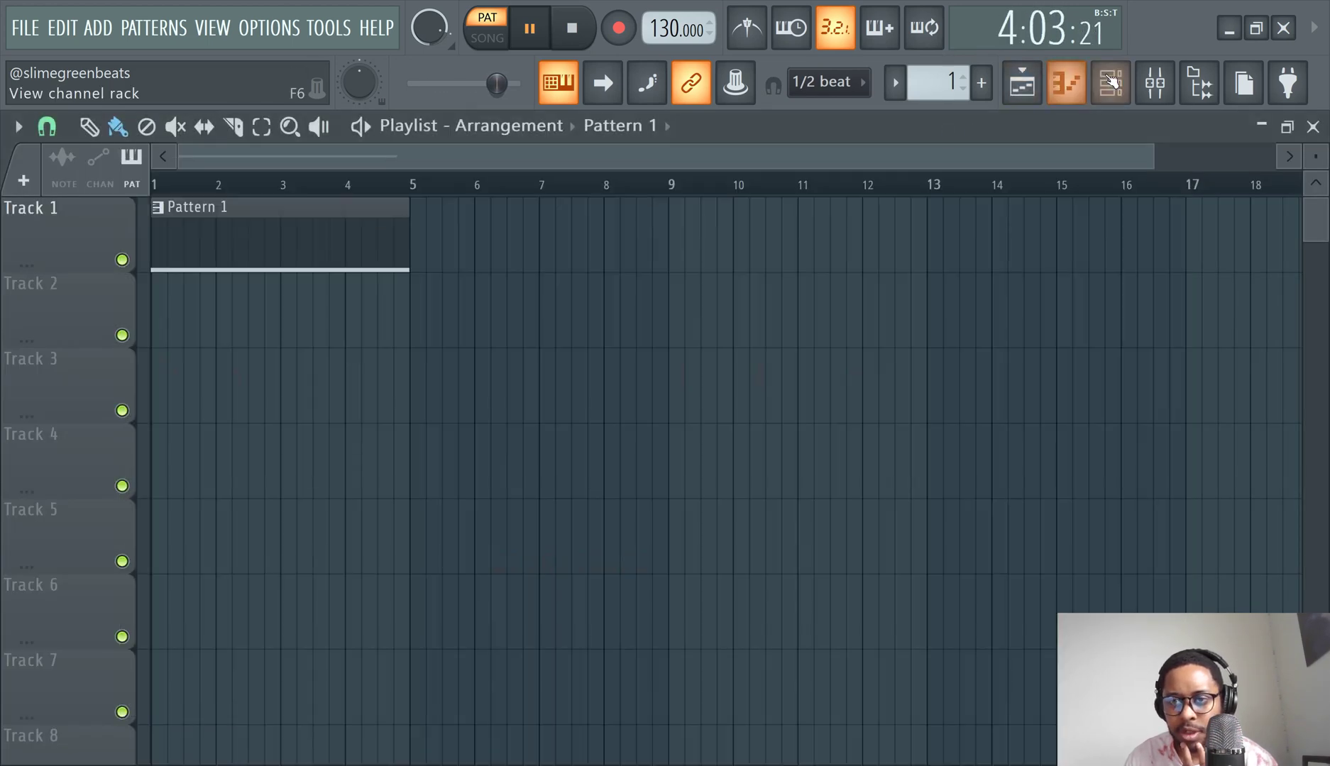
click(1111, 82)
click(1155, 82)
click(955, 250)
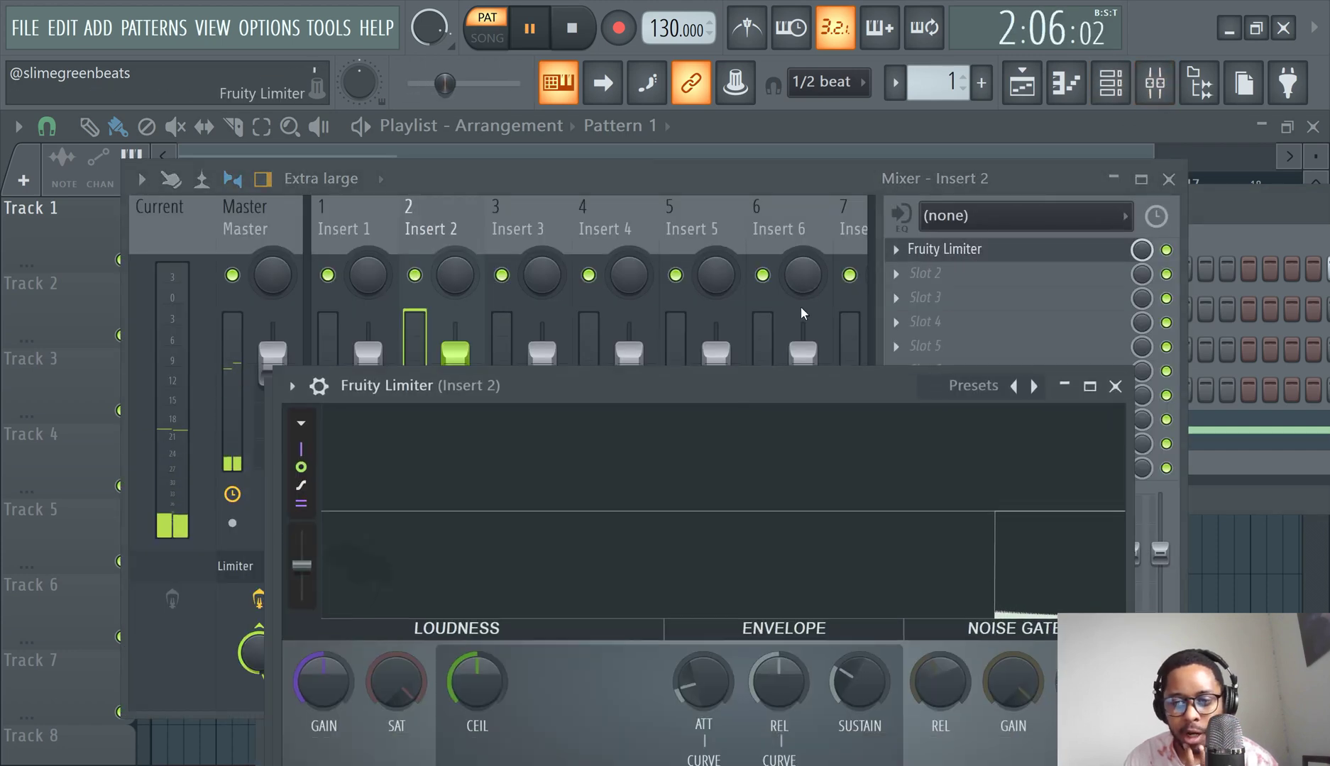
drag(794, 336, 853, 191)
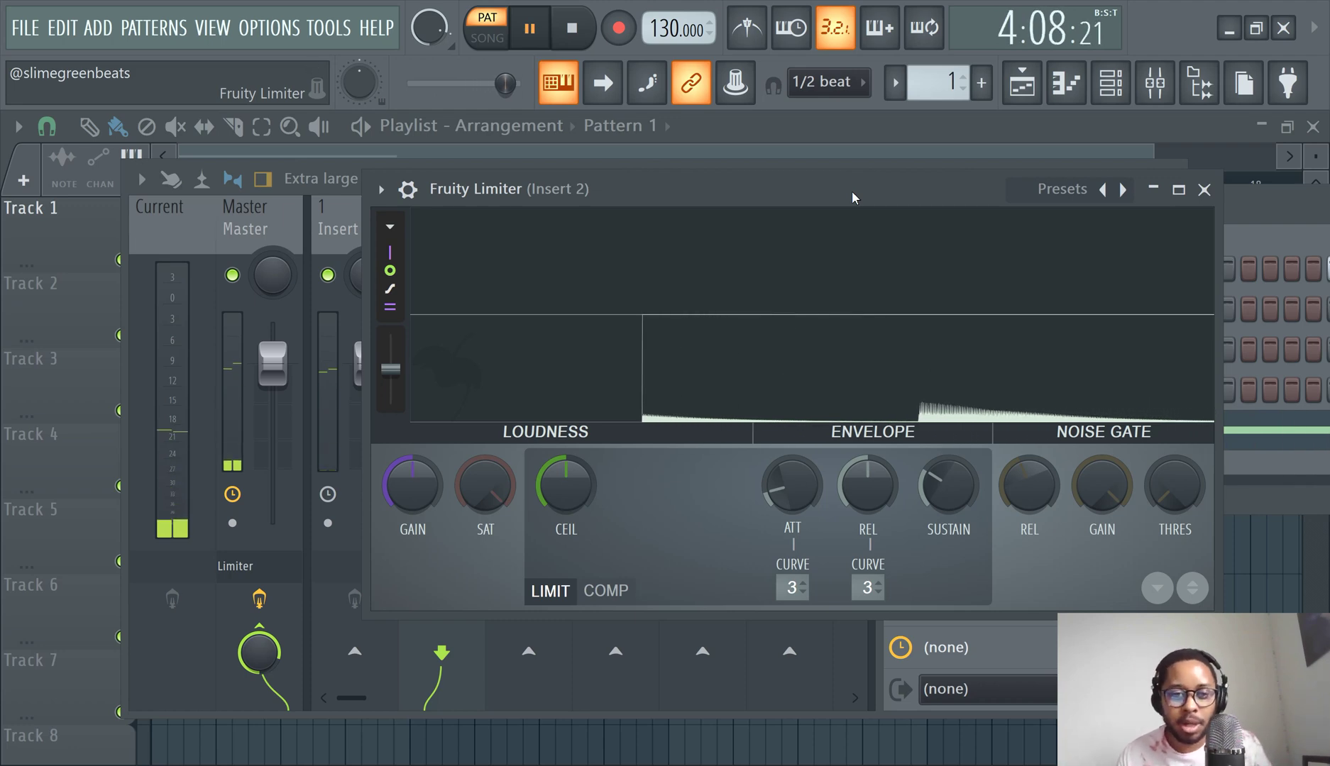
drag(862, 181, 1084, 134)
click(435, 234)
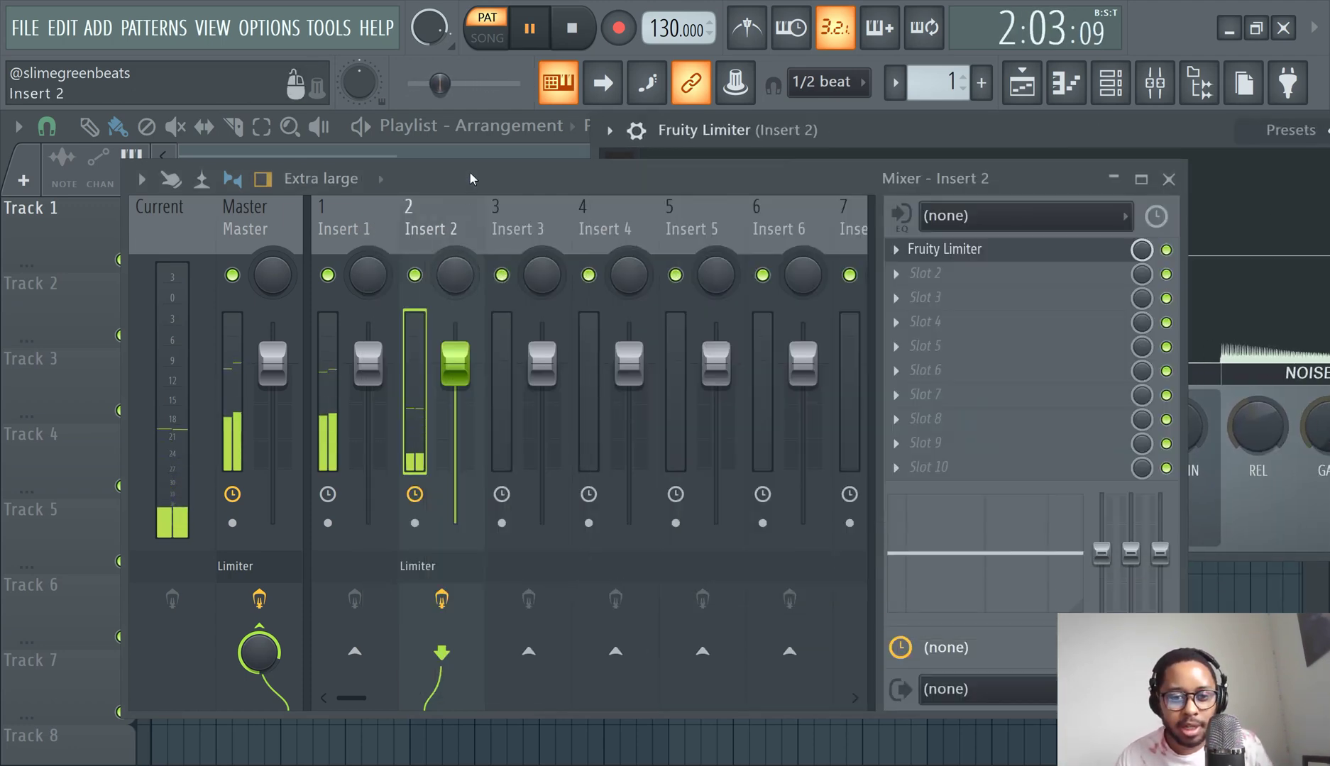
click(329, 386)
Route Insert 1 as a sidechain-only send into Insert 2.
right_click(441, 652)
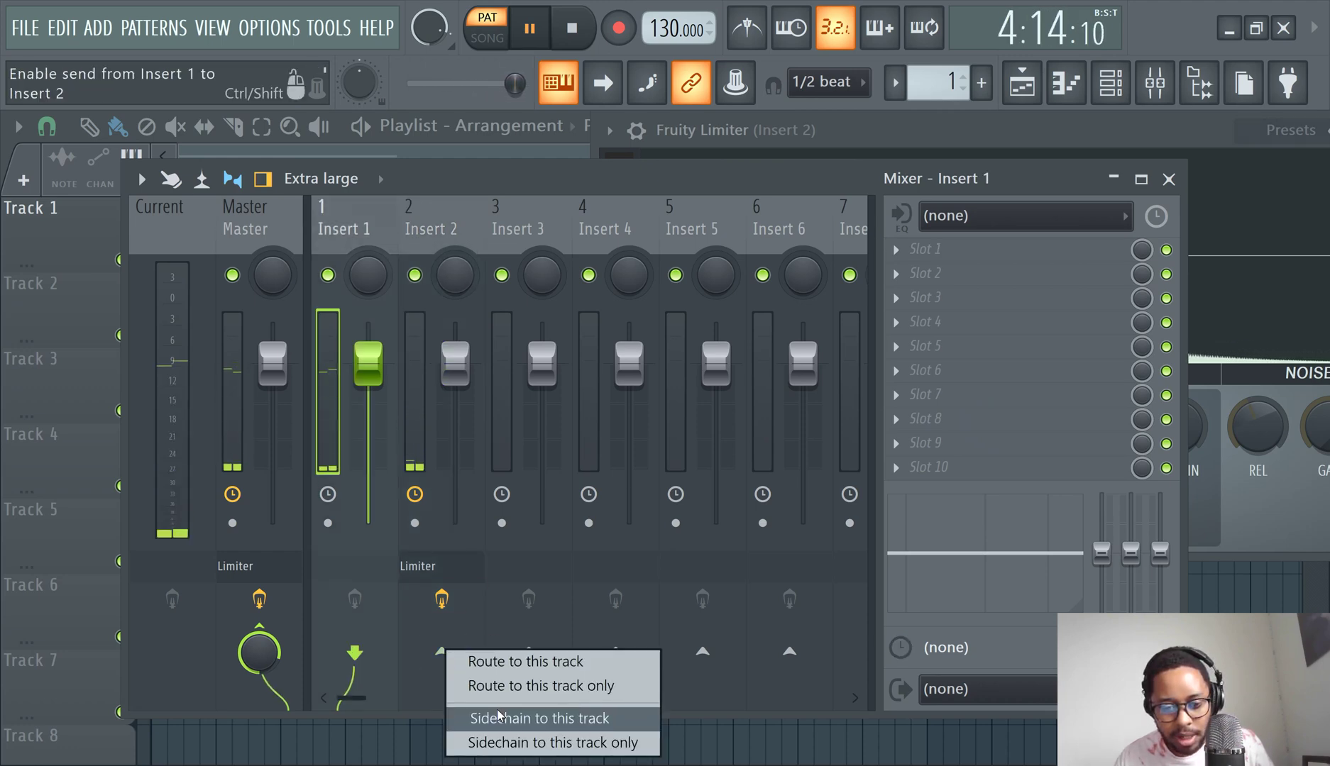
click(323, 301)
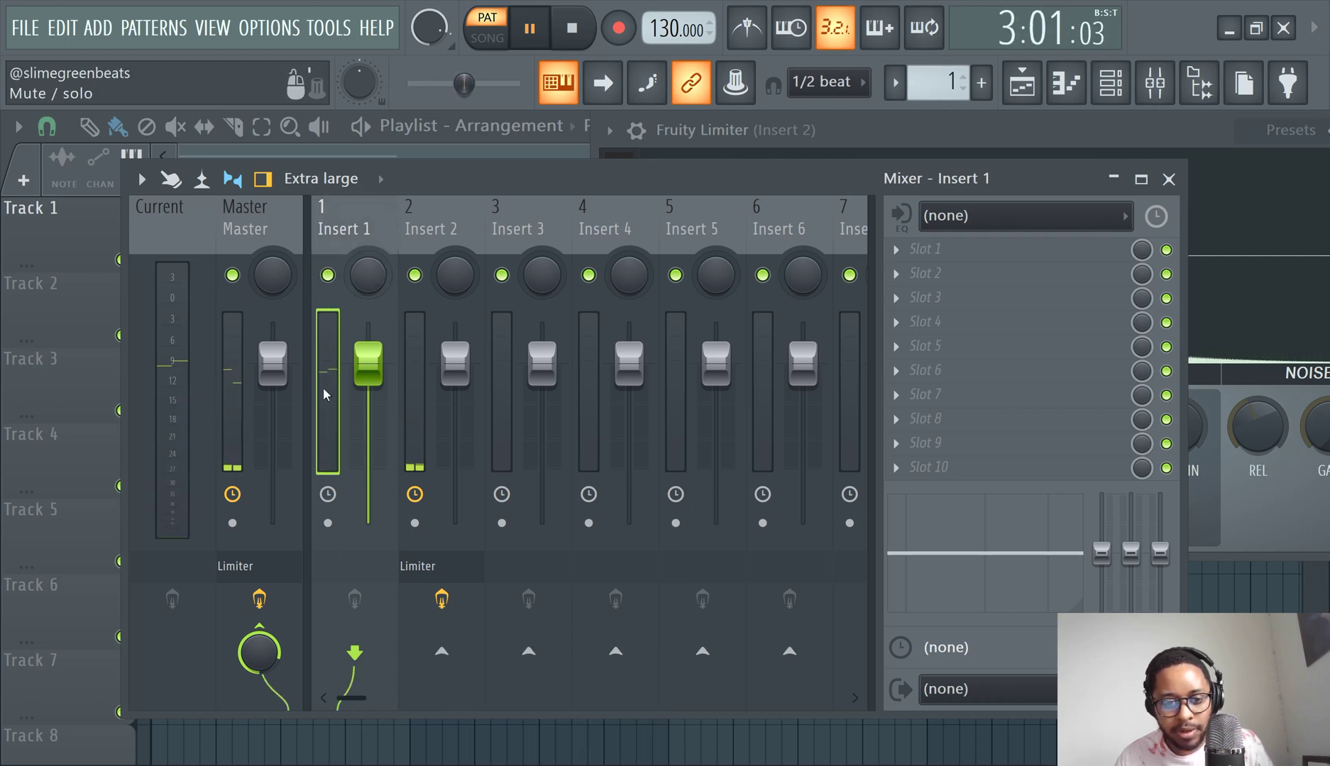
right_click(441, 652)
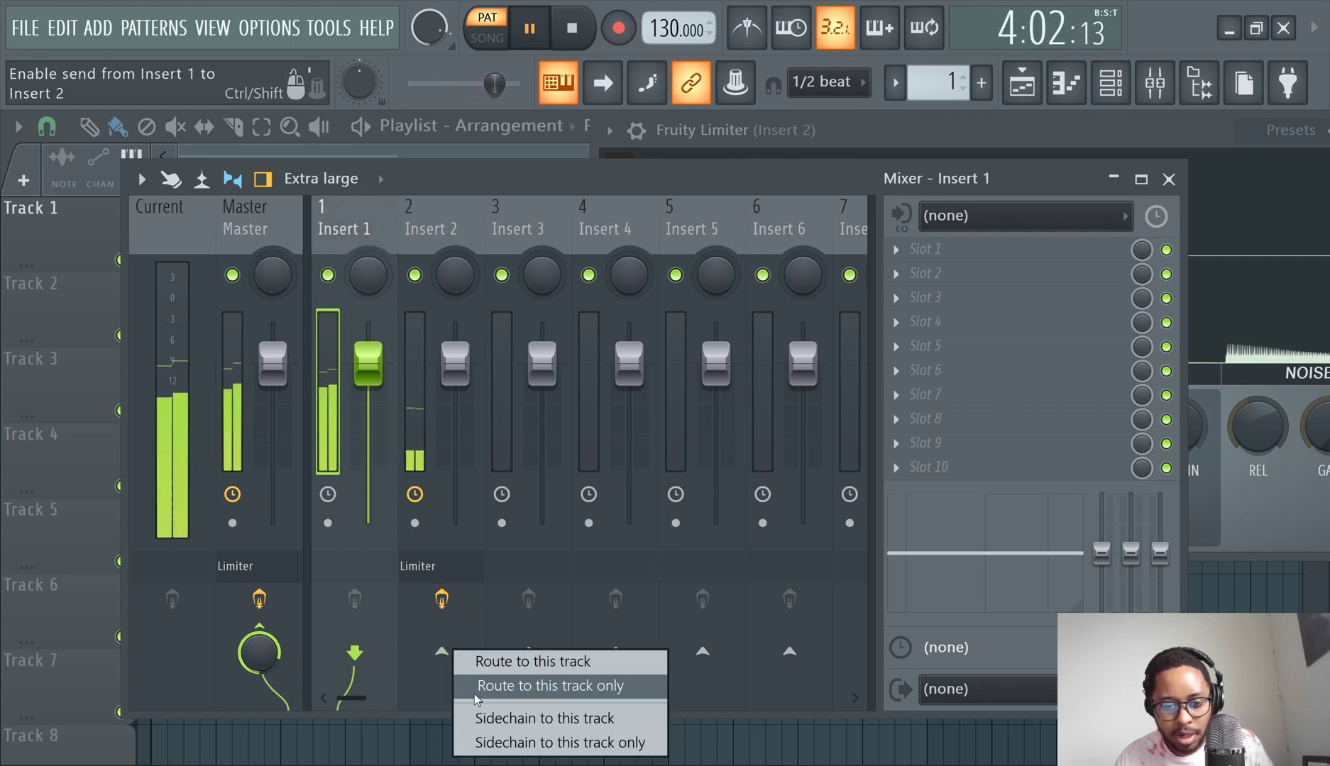
click(476, 742)
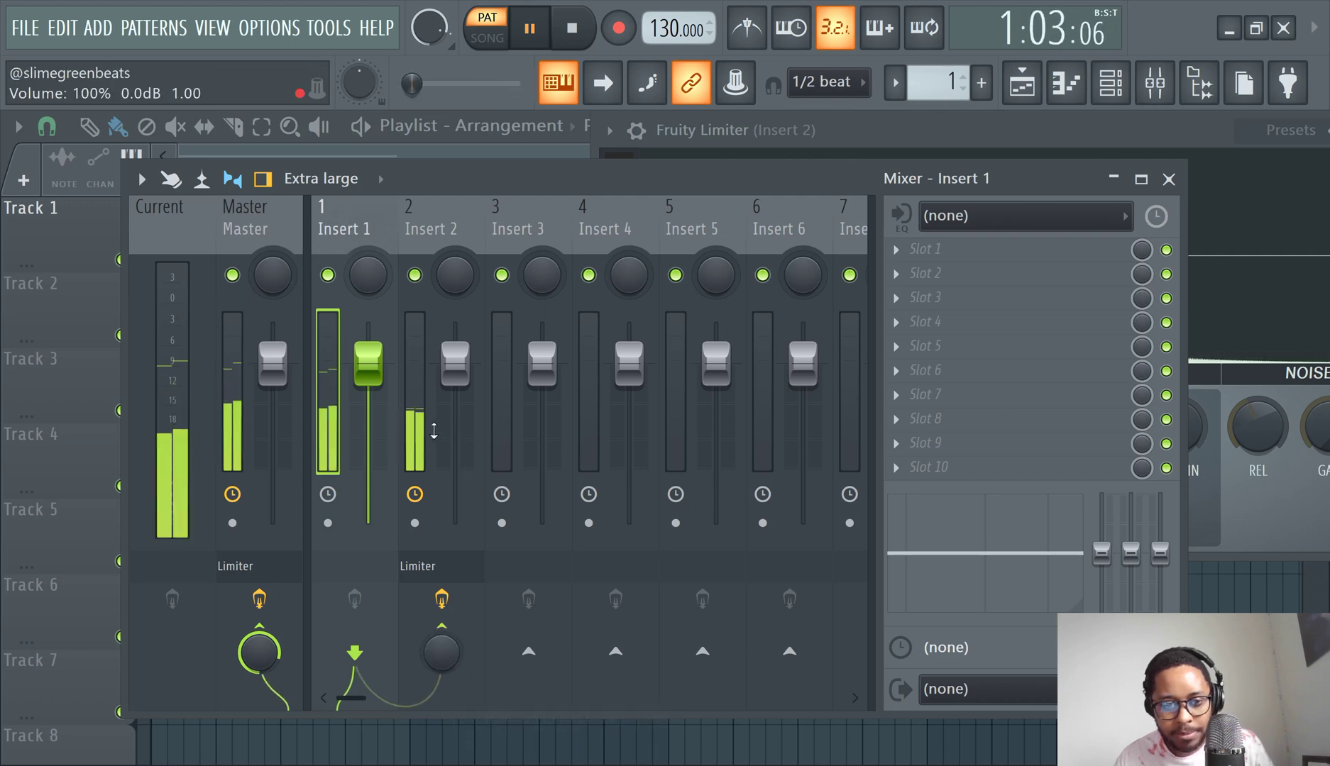
click(428, 425)
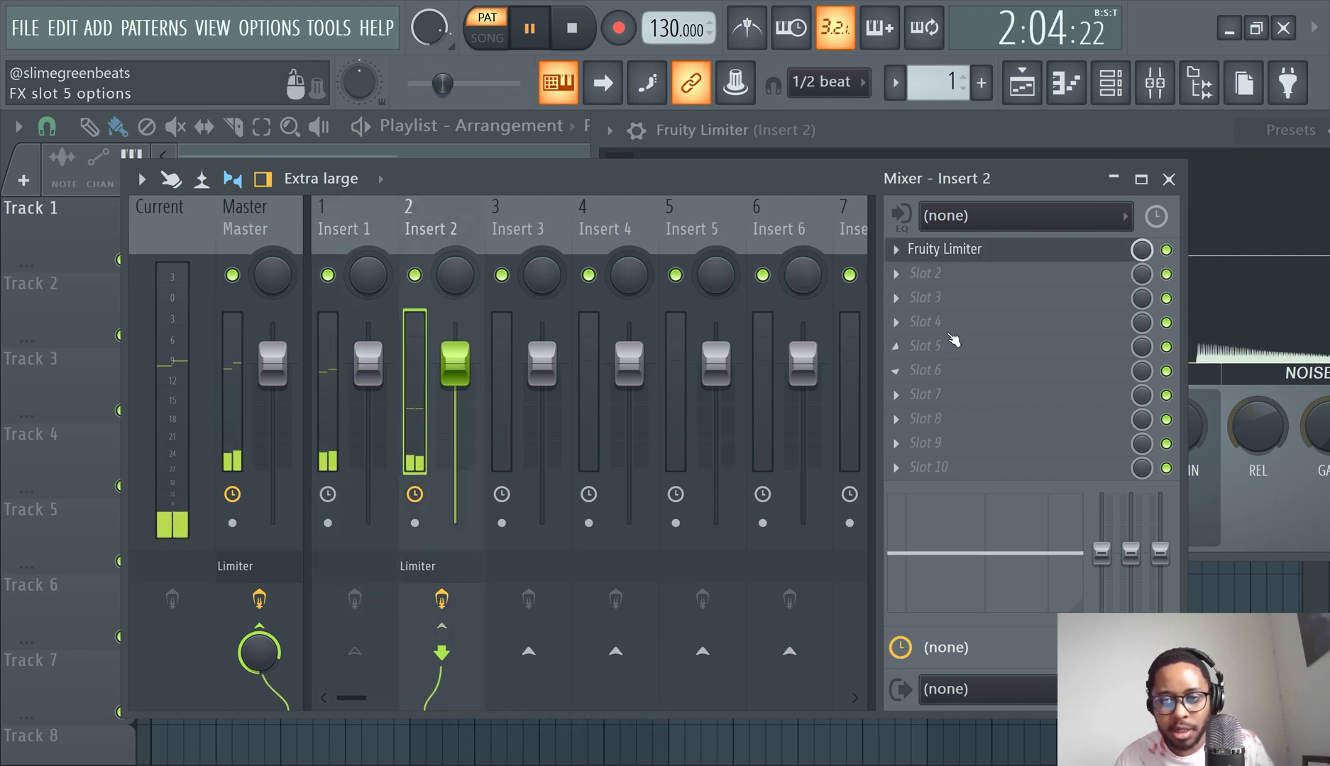
Switch Insert 2's Fruity Limiter to compressor mode with Insert 1 as sidechain source.
click(1015, 251)
click(1013, 250)
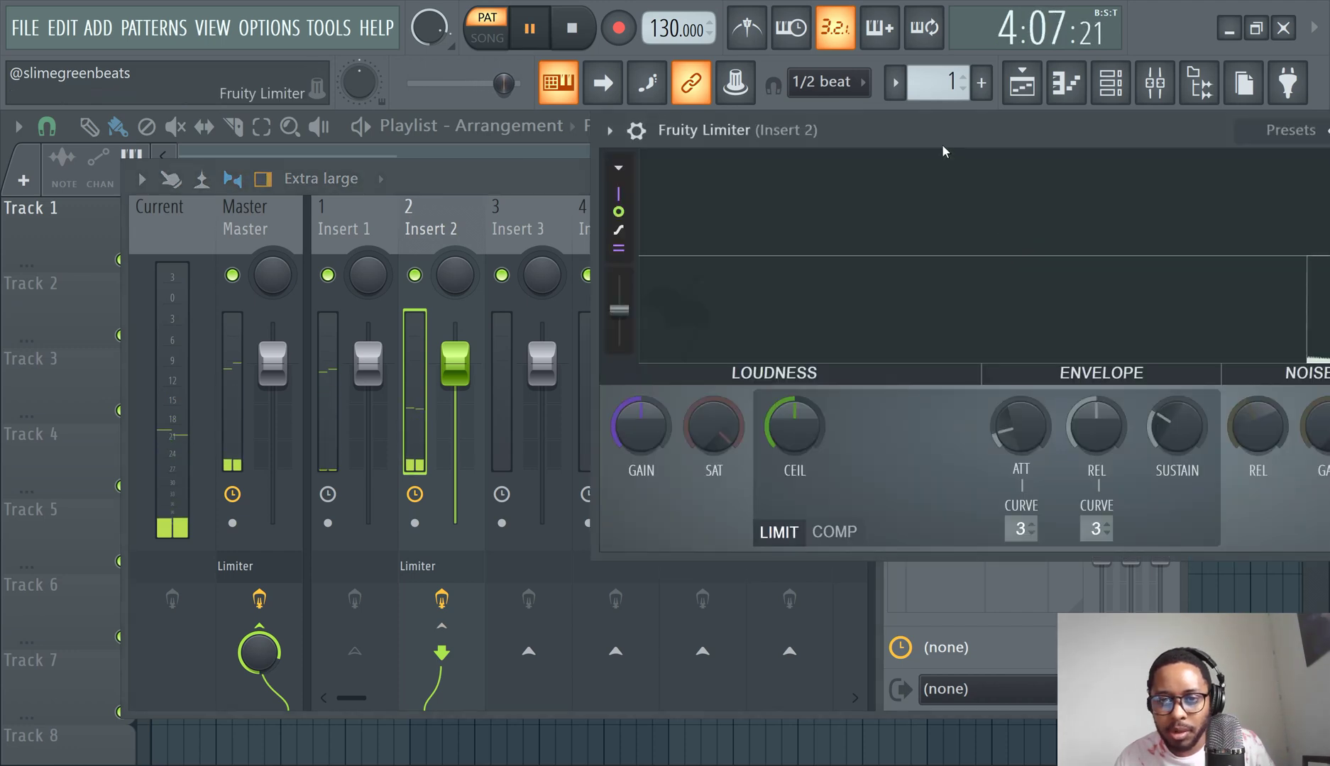
drag(948, 119, 619, 161)
click(506, 575)
click(766, 579)
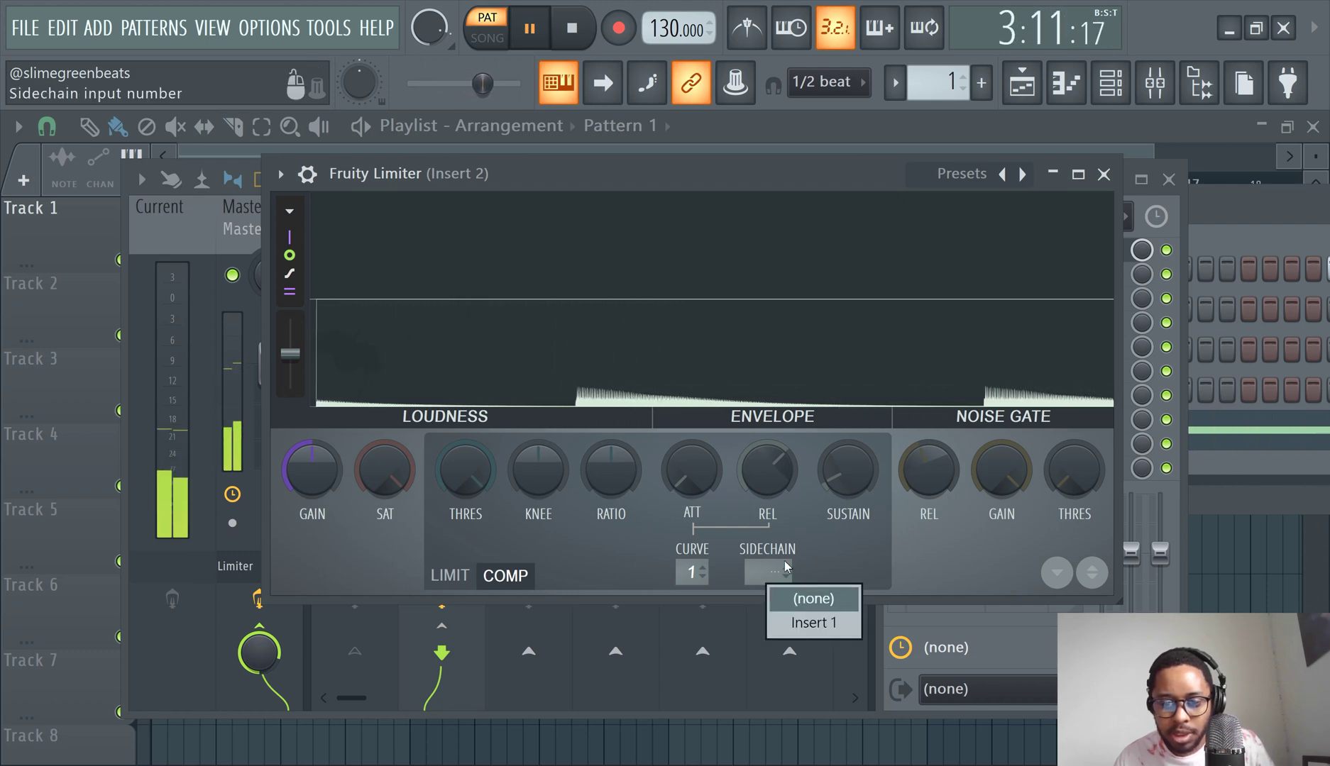
click(815, 623)
drag(647, 188, 977, 233)
Rename mixer Insert 1 to 'Kick'.
click(377, 245)
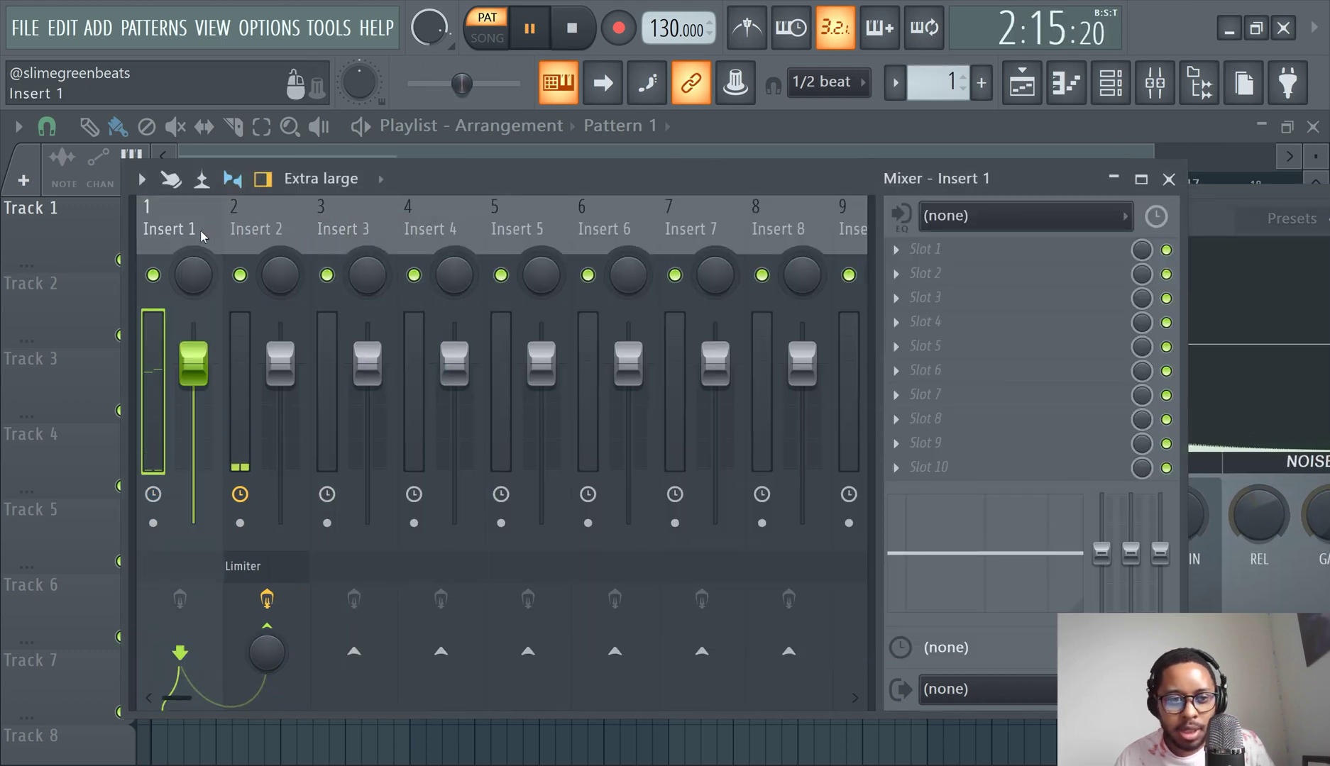
click(128, 262)
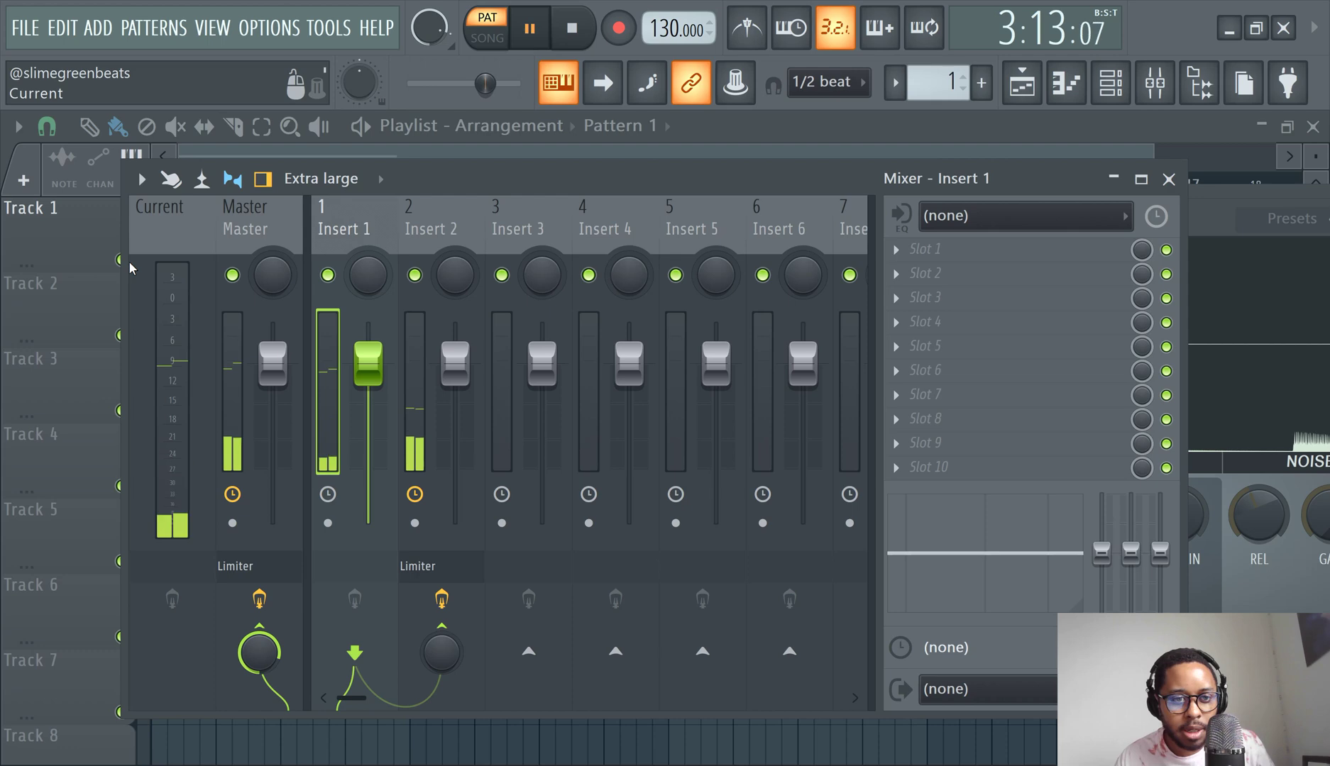
right_click(362, 228)
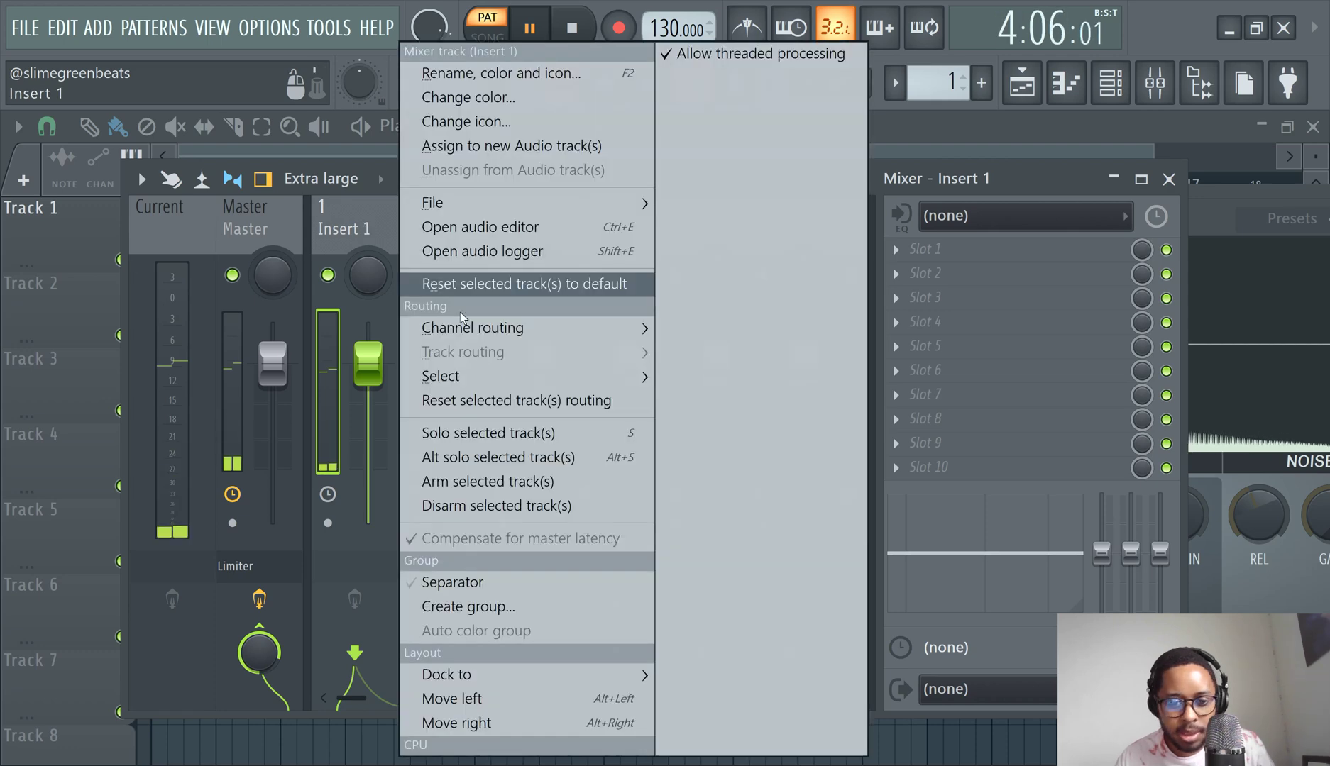
click(490, 75)
text(Ki k)
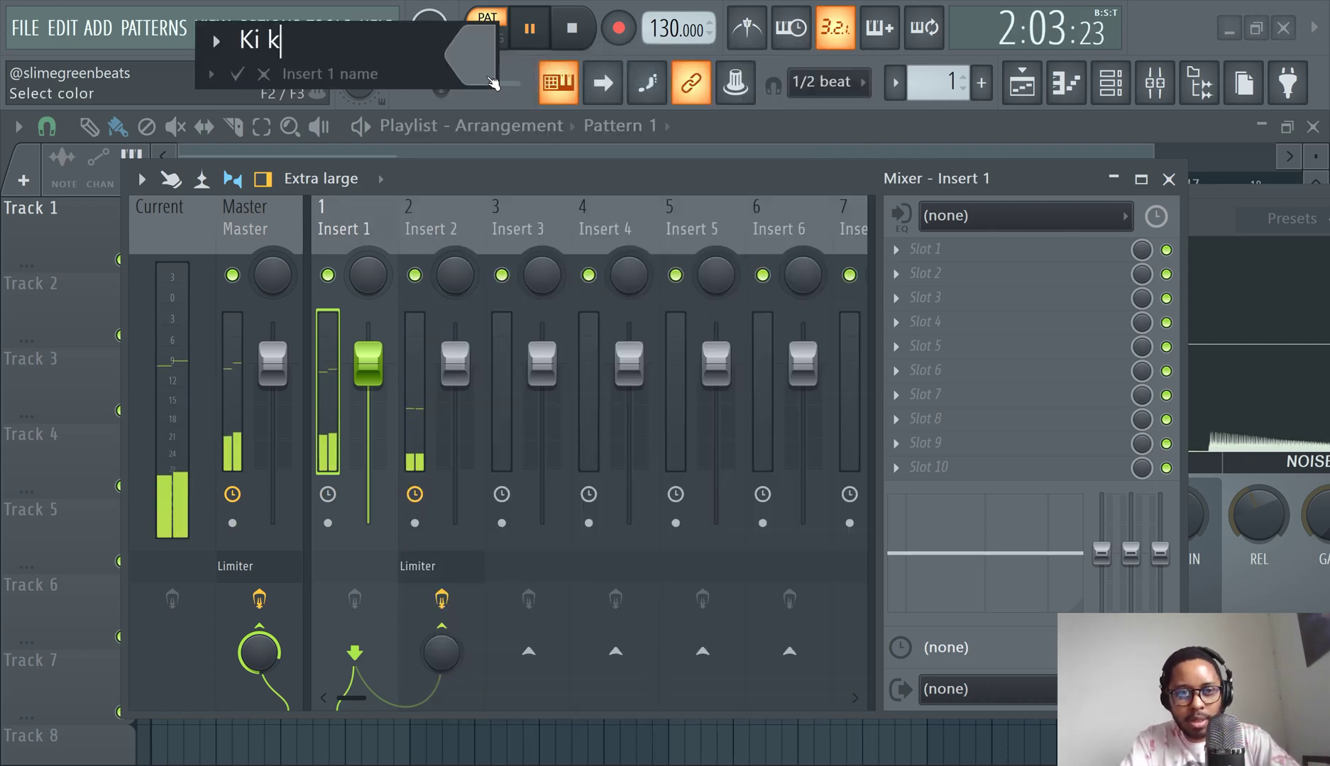
text(ck)
key(Return)
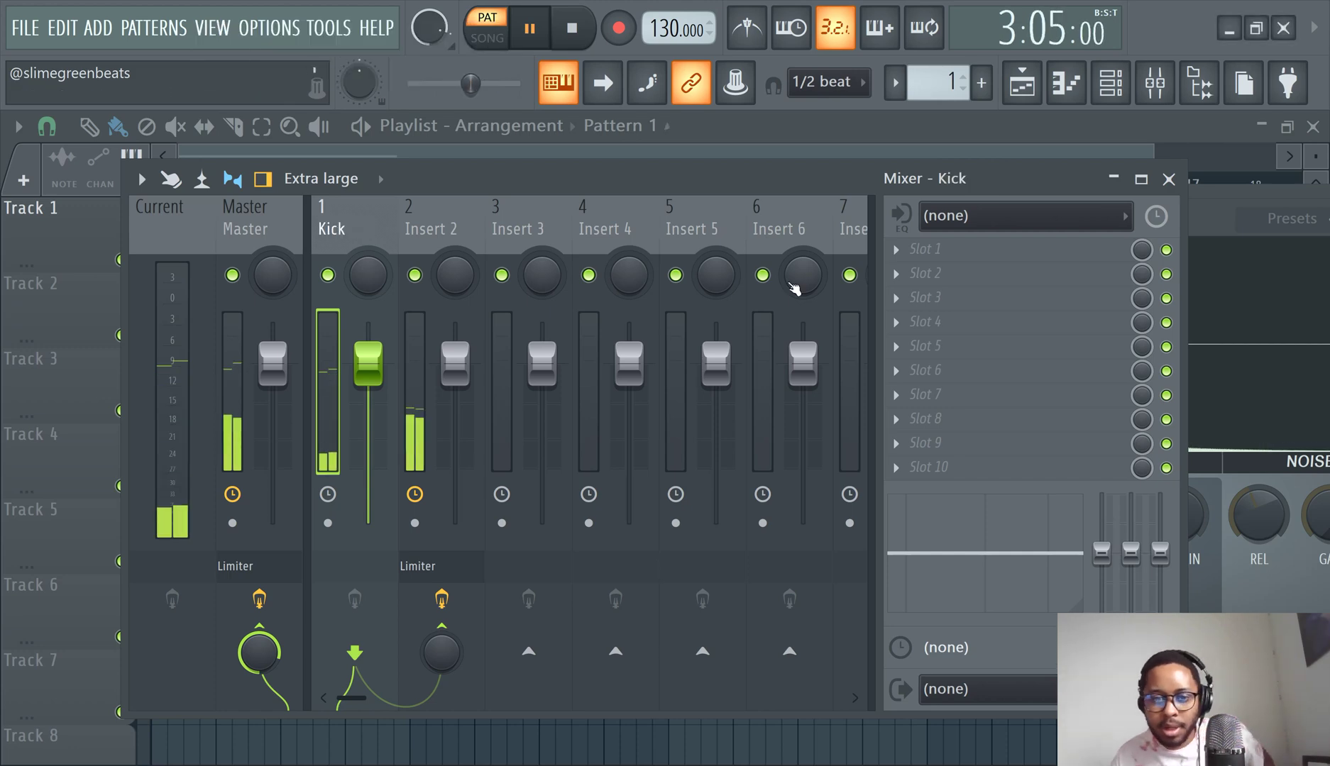
click(411, 355)
Set the Fruity Limiter's sidechain source to the Kick track.
click(1022, 250)
drag(979, 216, 682, 169)
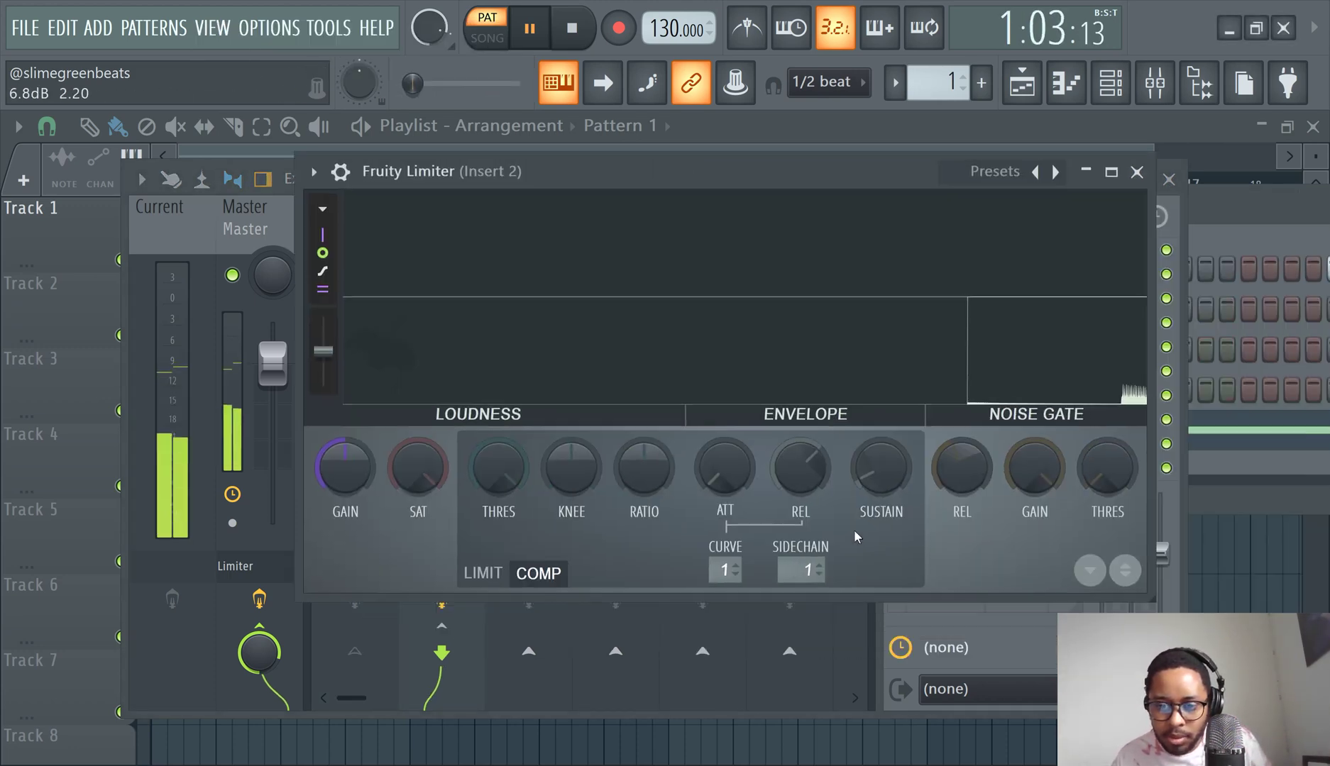
click(817, 575)
click(850, 608)
click(805, 572)
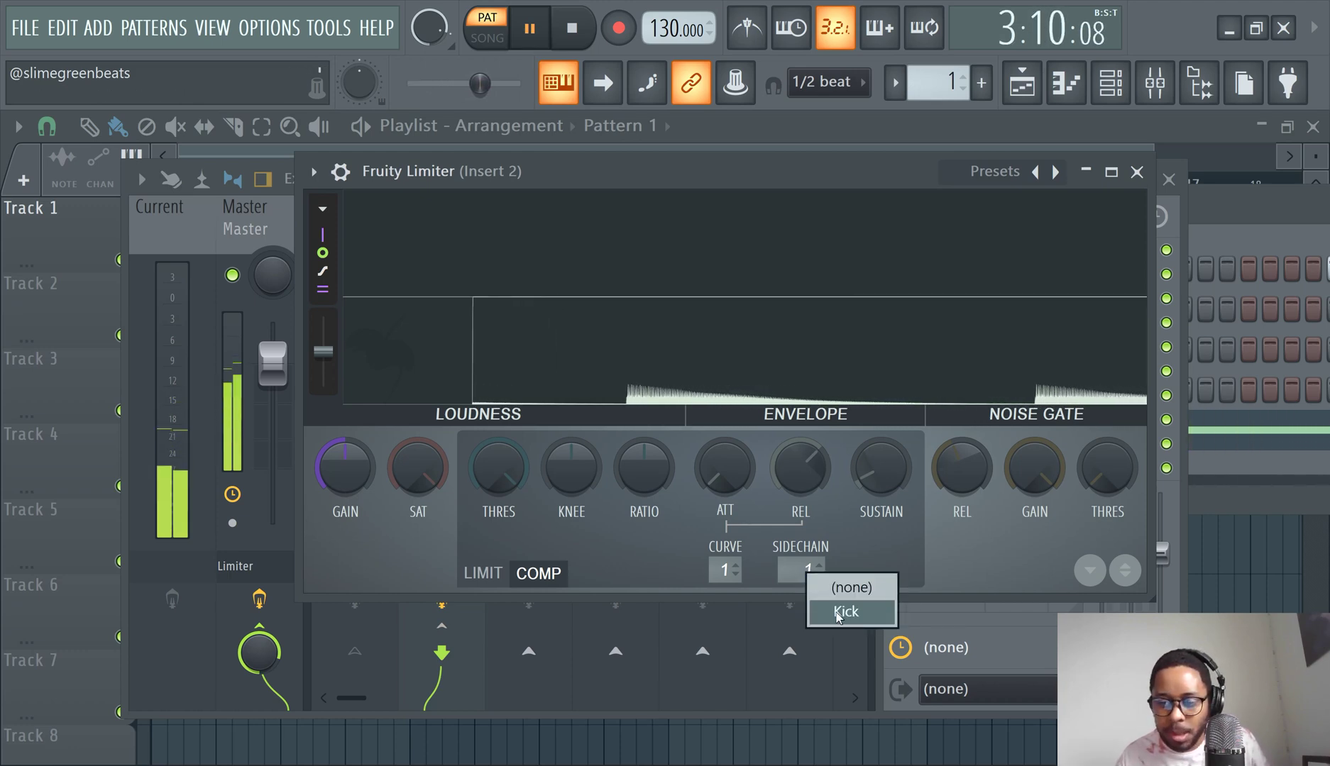
click(841, 612)
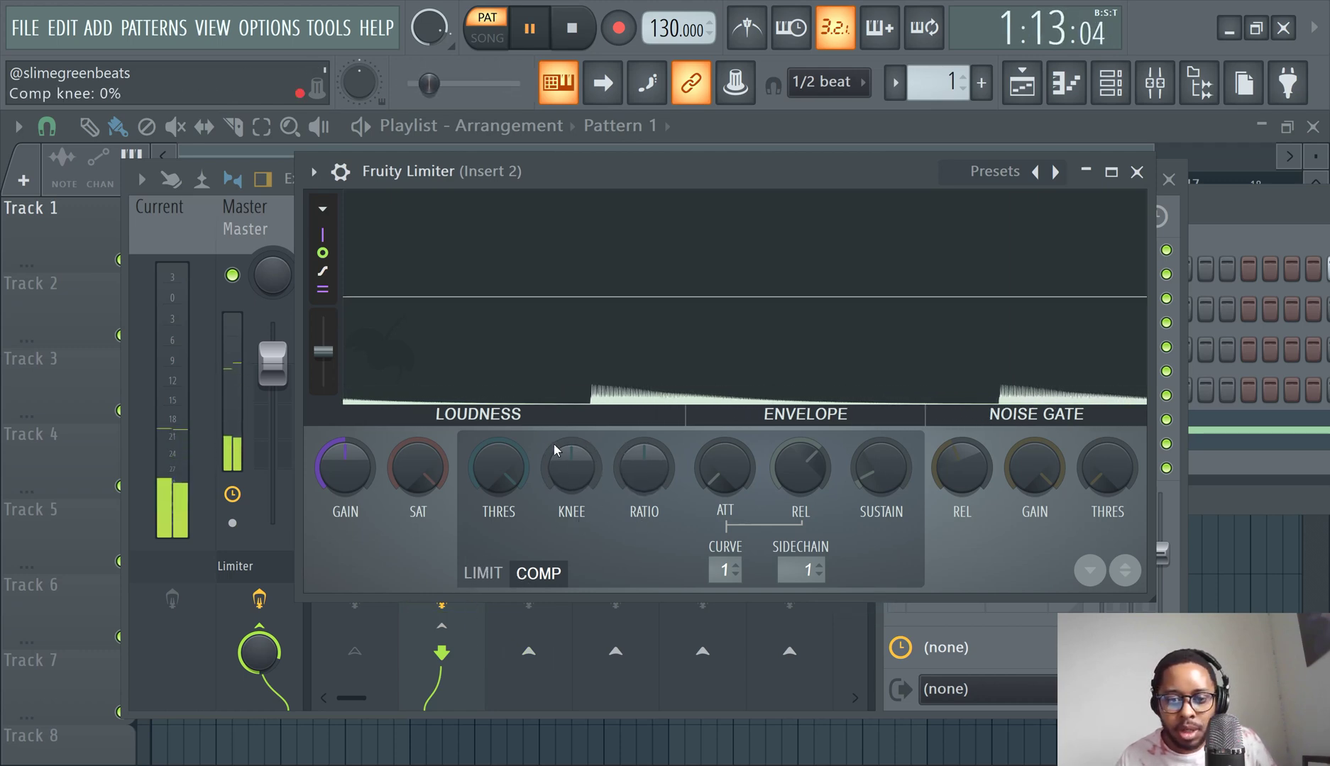
Raise the limiter gain, then in compressor mode set threshold -10 dB and ratio 2.0:1 and higher.
click(492, 580)
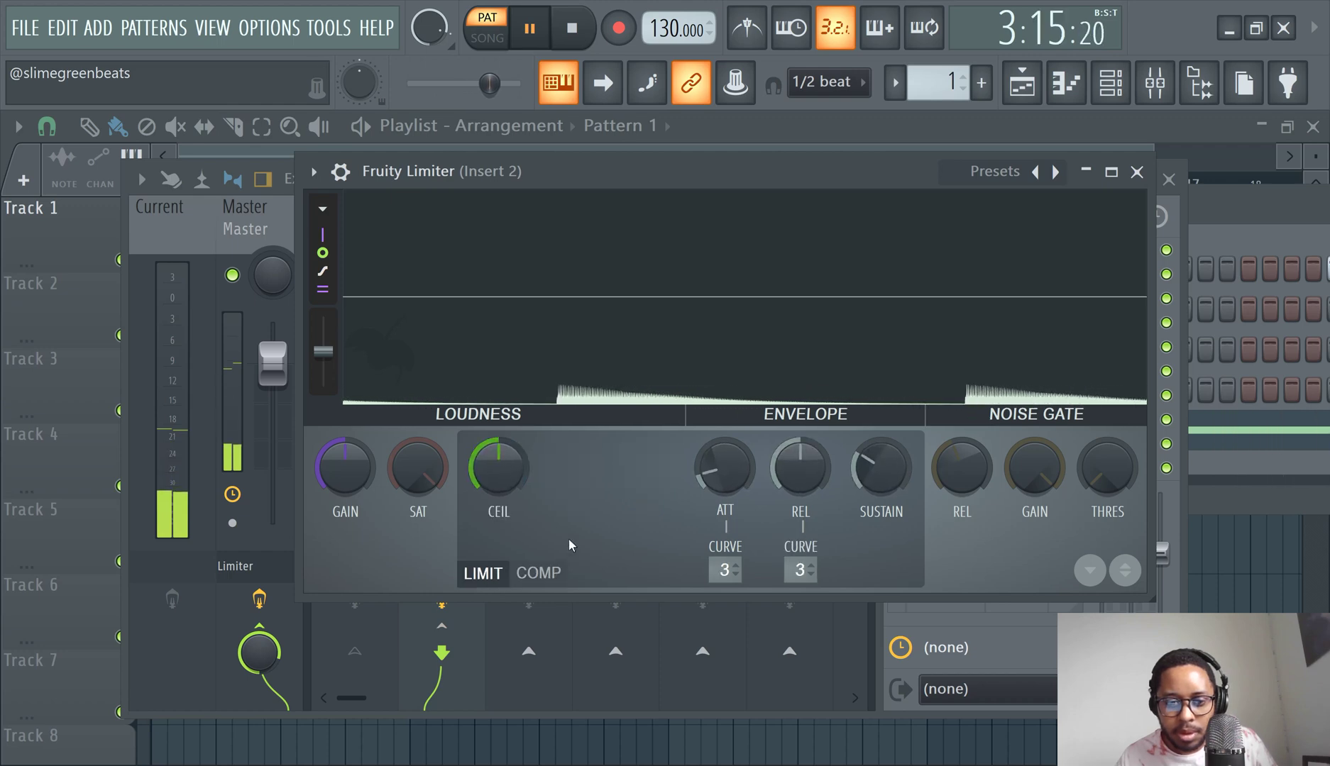
drag(364, 477, 332, 464)
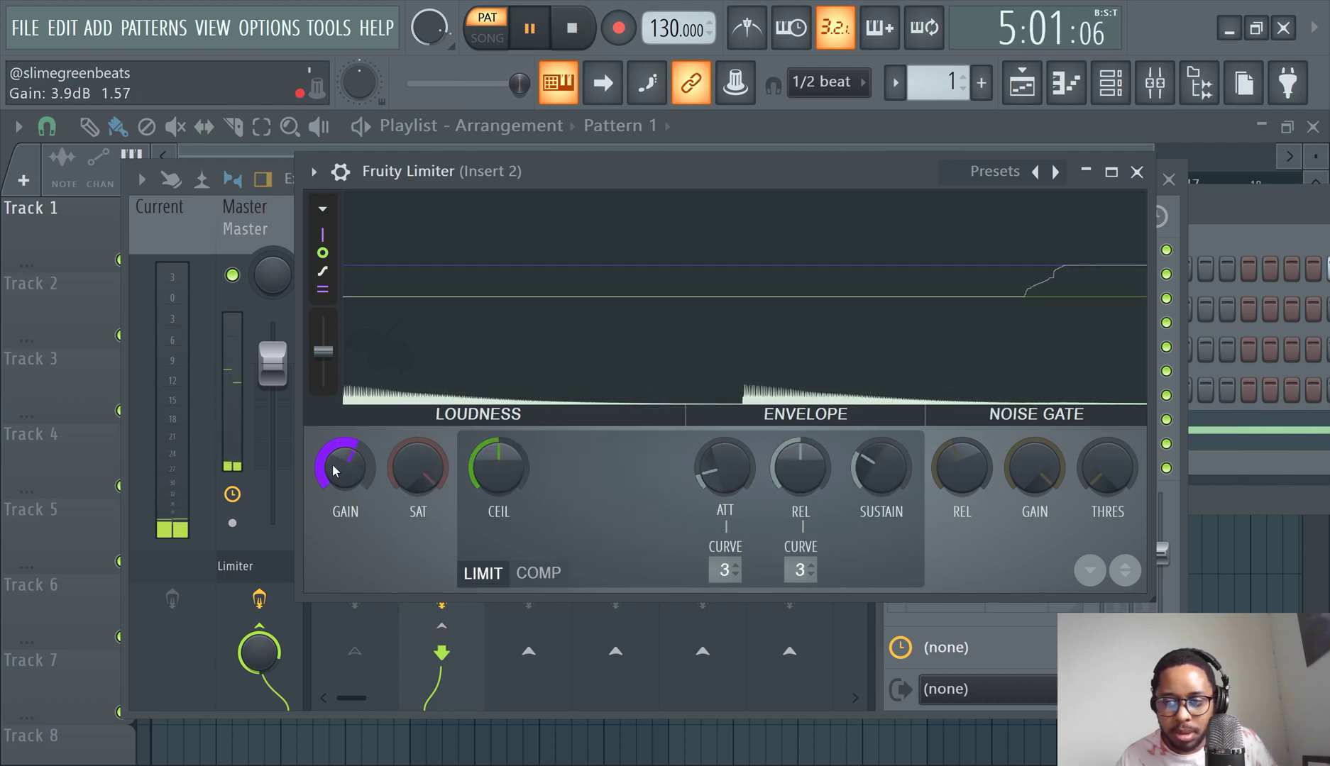
click(553, 580)
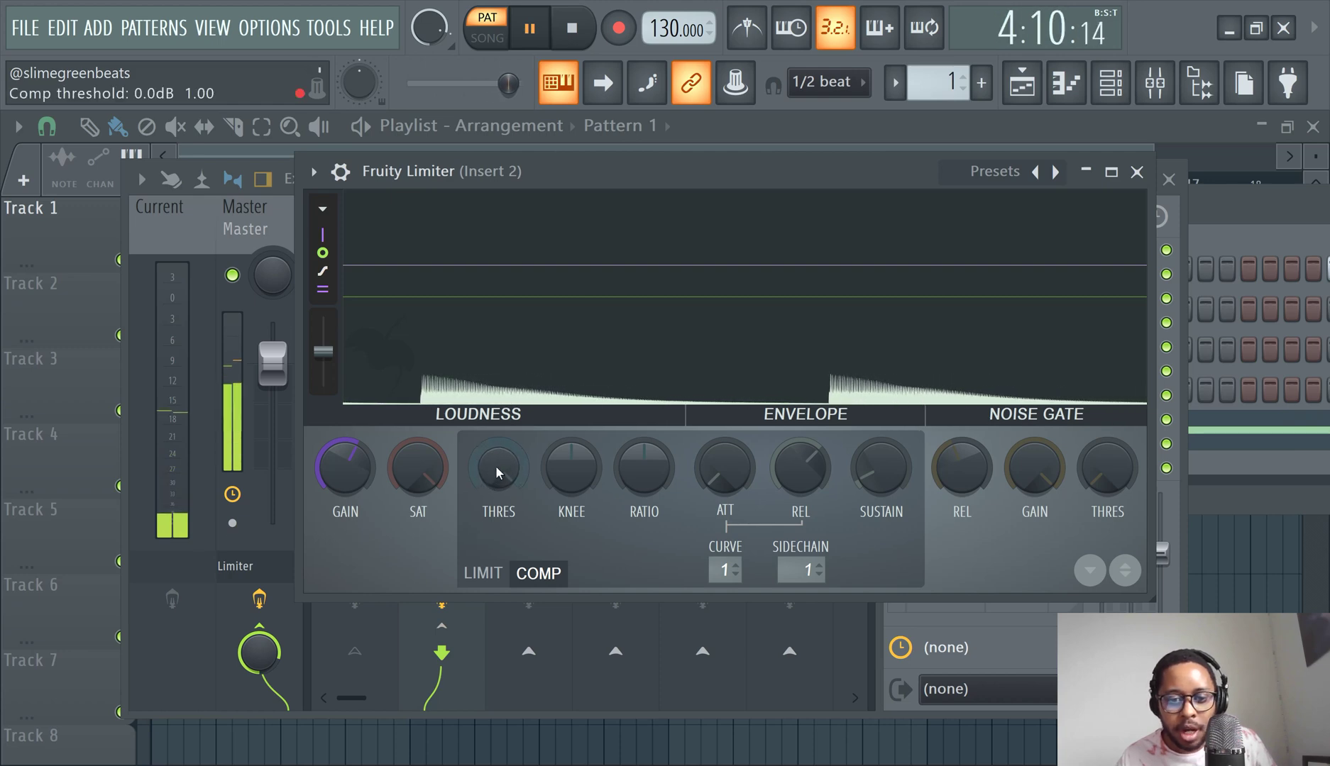
drag(497, 468, 497, 554)
drag(644, 467, 644, 410)
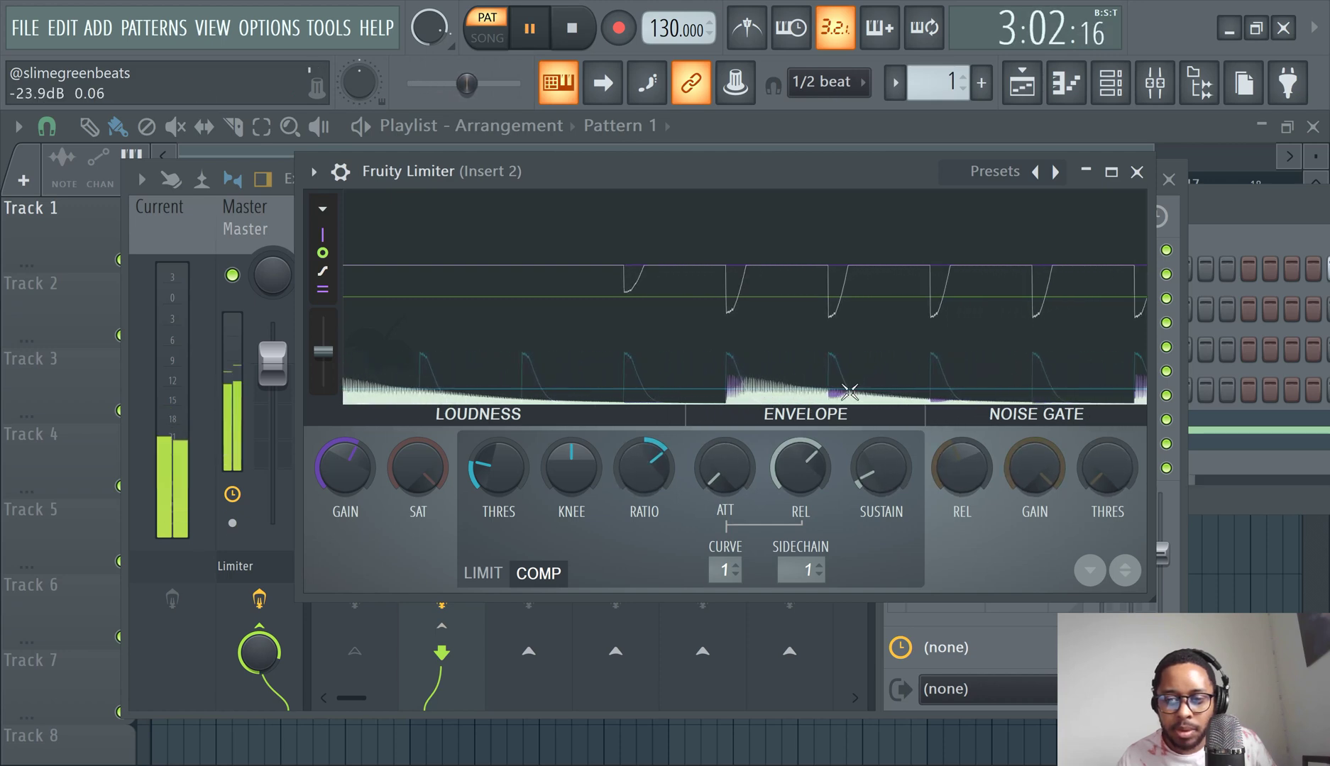
drag(642, 476, 642, 391)
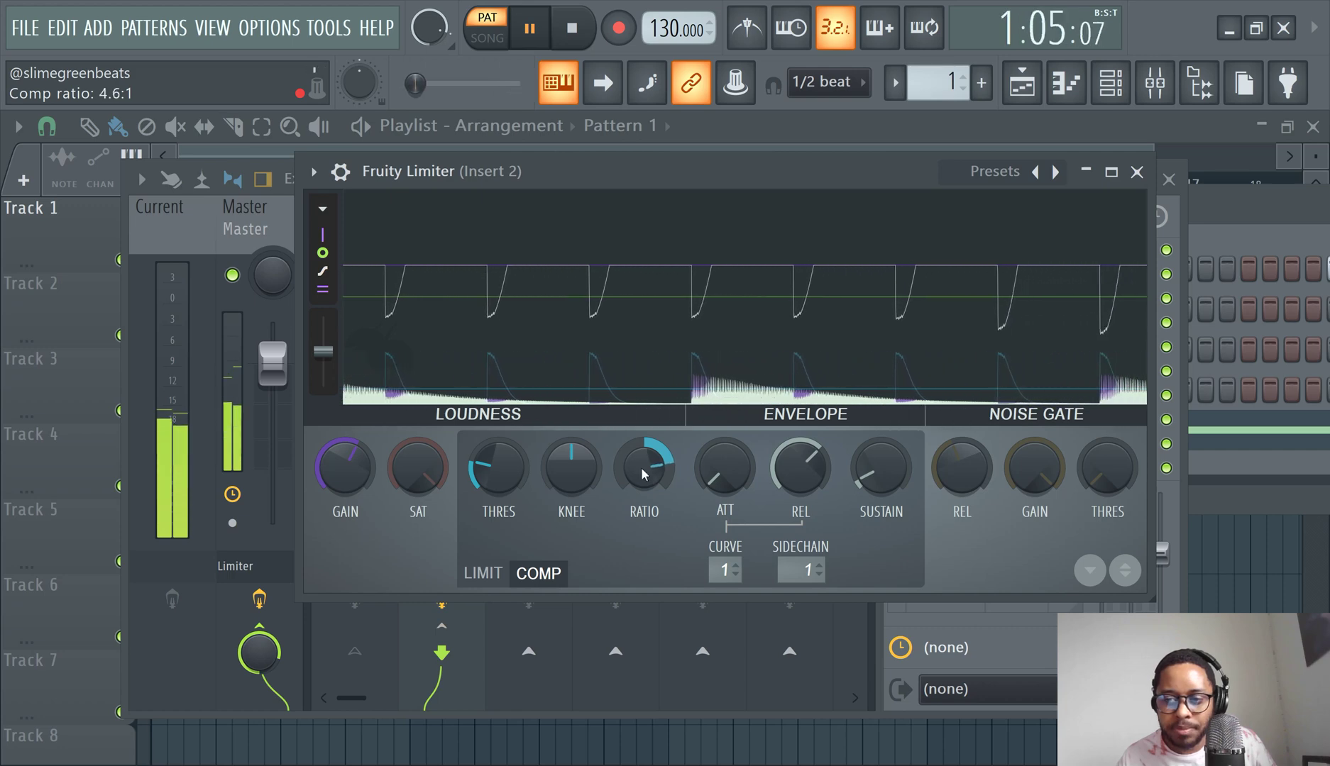
Fine-tune the threshold to about -16.3 dB and settle the compression ratio at 1.7:1.
scroll(641, 466, up, 5)
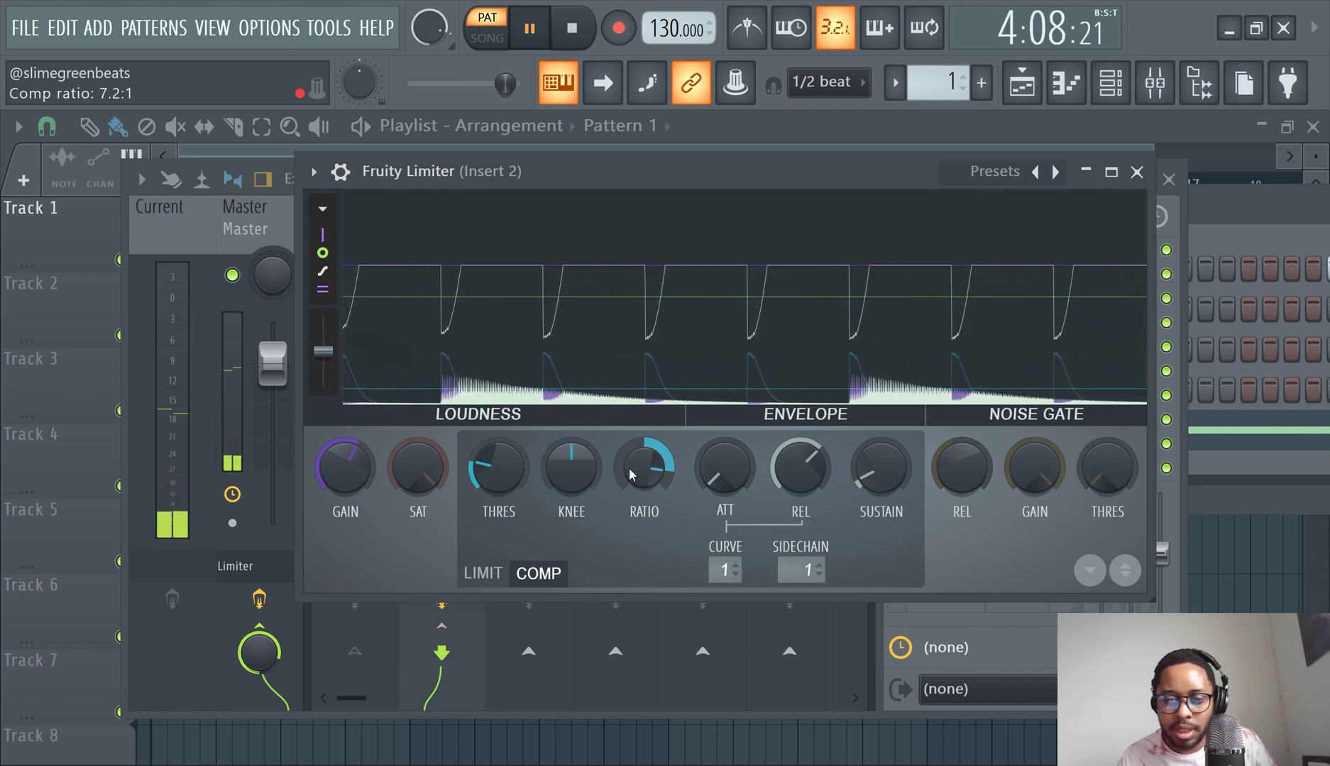
scroll(641, 466, up, 10)
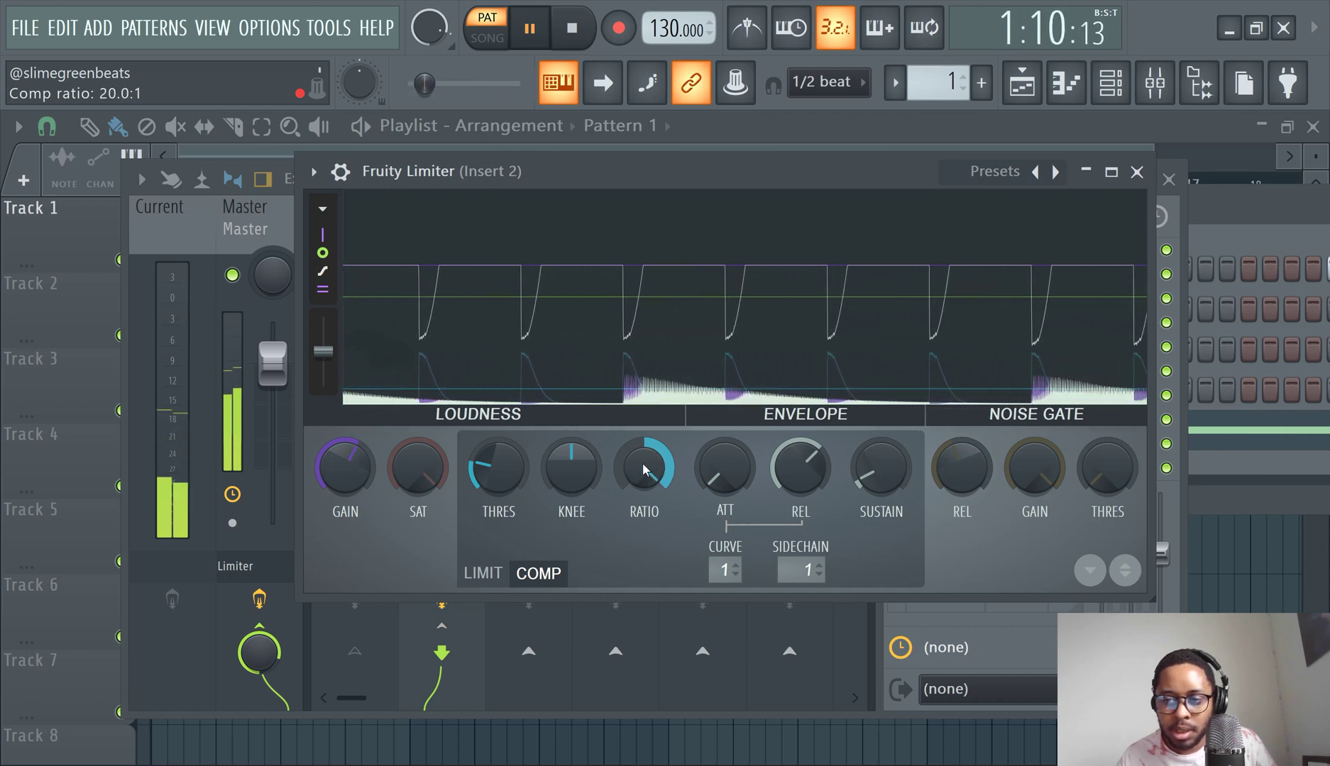
drag(498, 467, 498, 497)
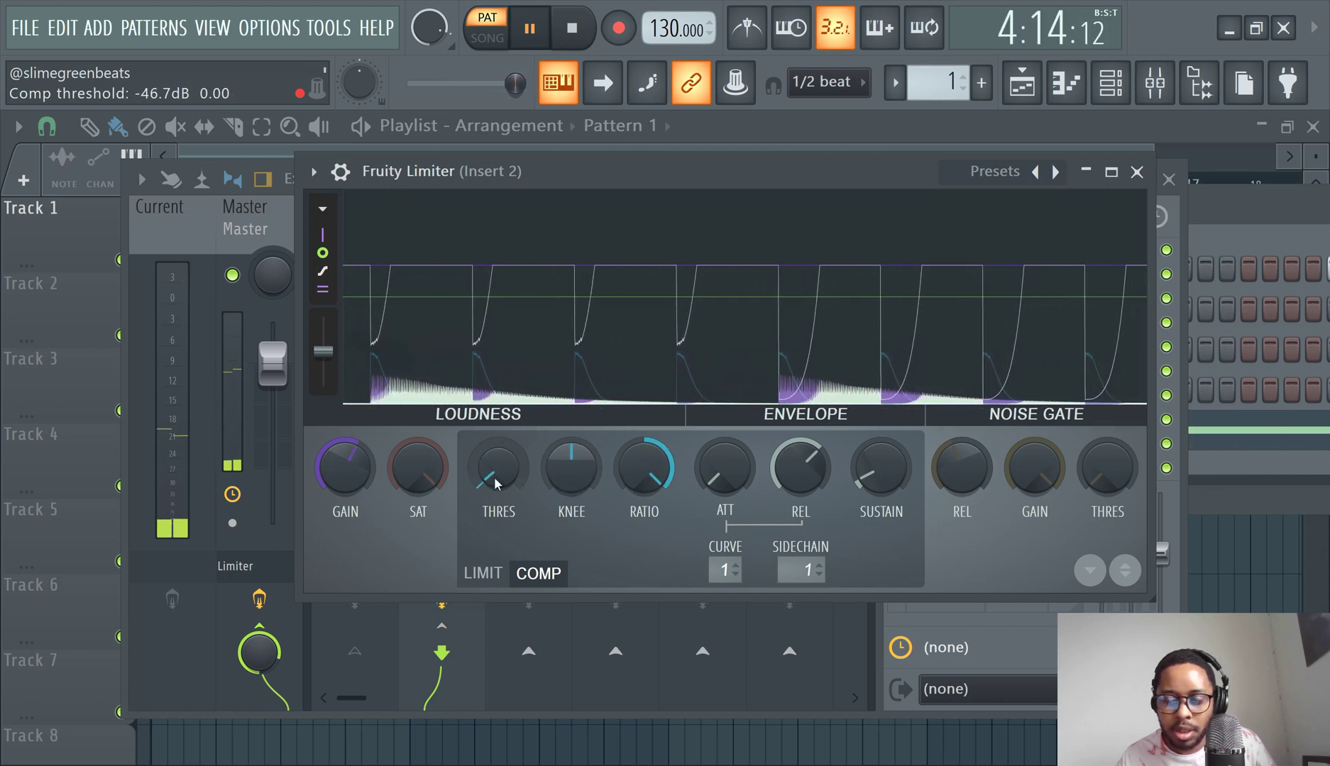
mouse_move(493, 477)
mouse_down()
mouse_move(494, 427)
mouse_move(499, 480)
mouse_up()
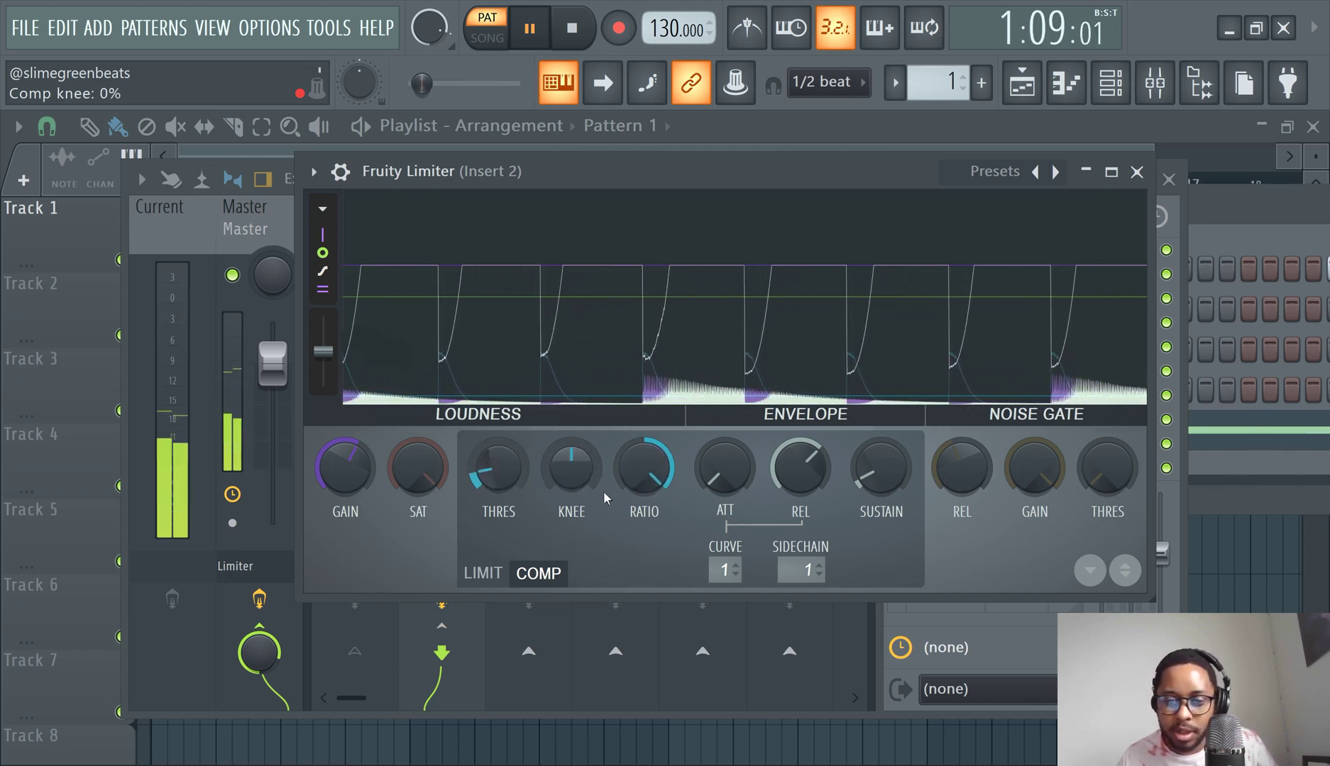
mouse_move(647, 477)
mouse_down()
mouse_move(647, 491)
mouse_move(653, 479)
mouse_up()
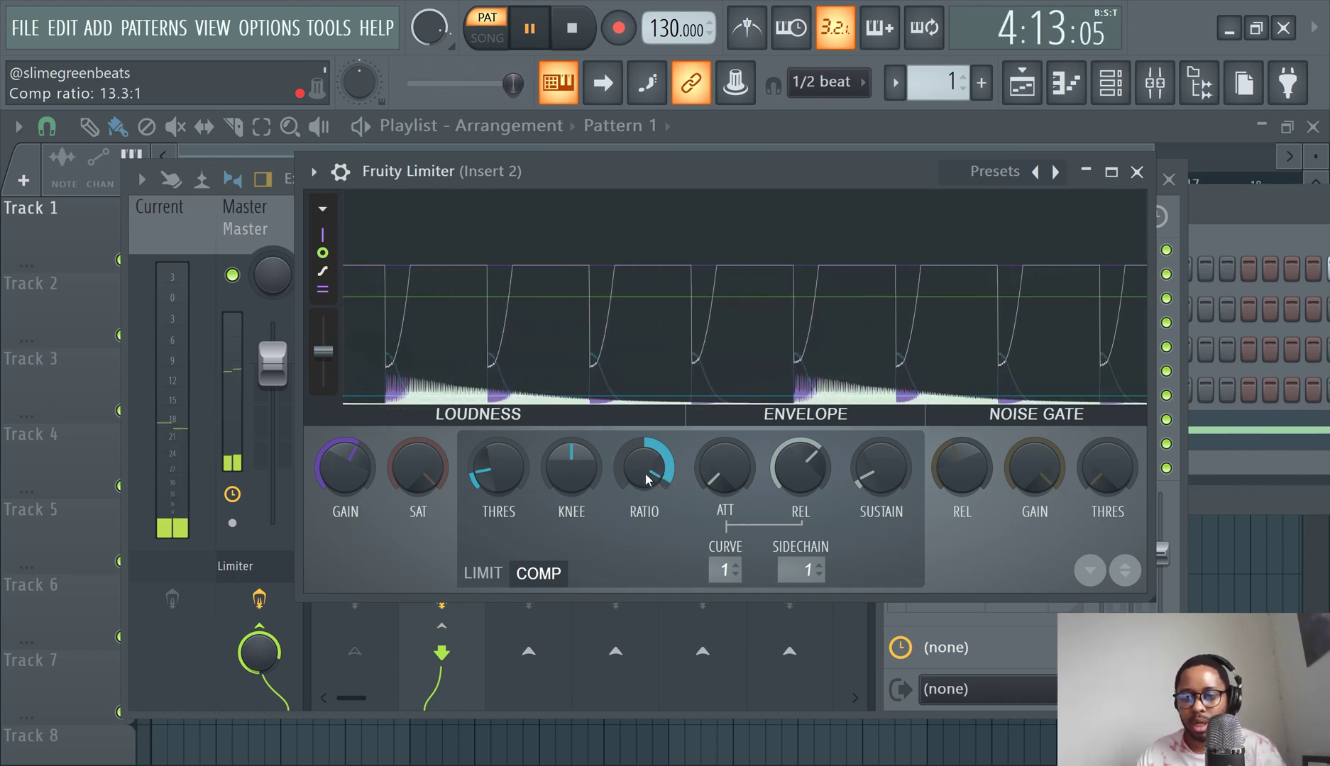
mouse_move(646, 466)
mouse_down()
mouse_move(646, 494)
mouse_move(645, 465)
mouse_up()
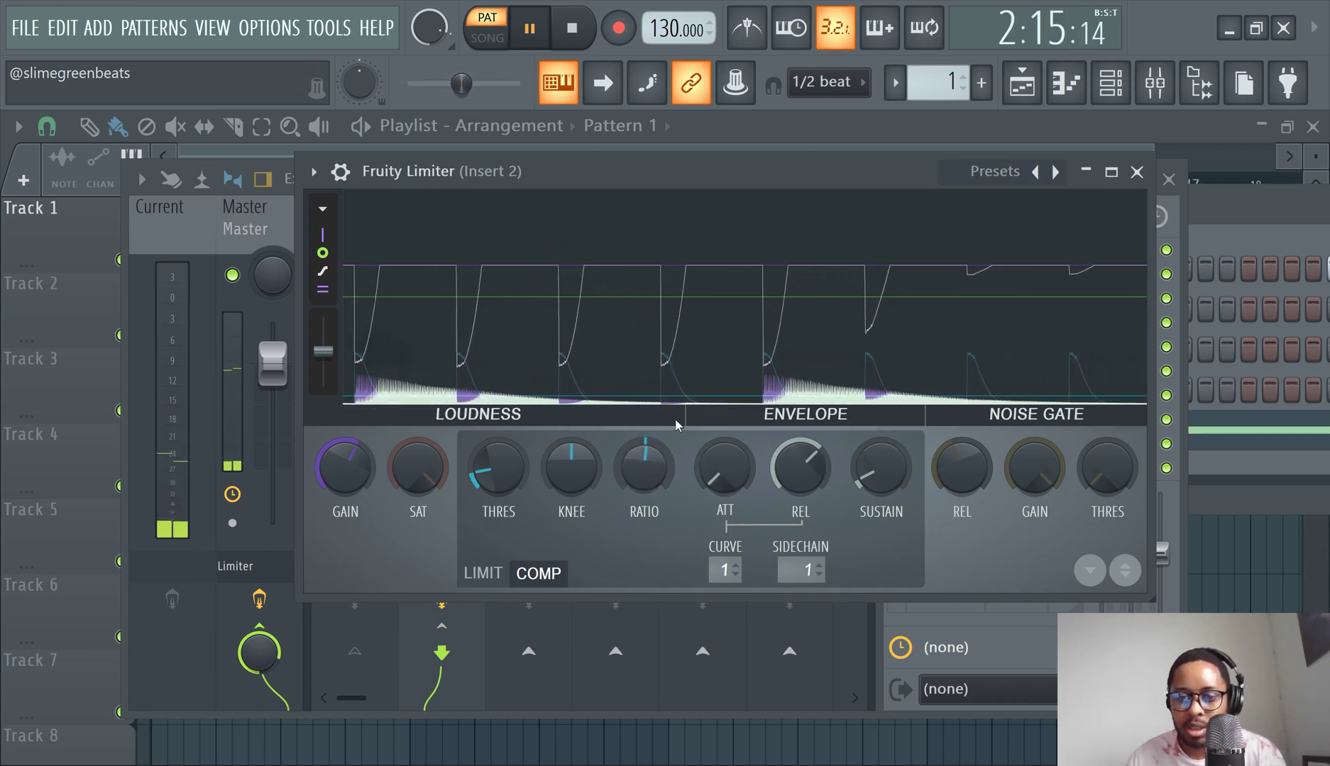
drag(646, 468, 646, 461)
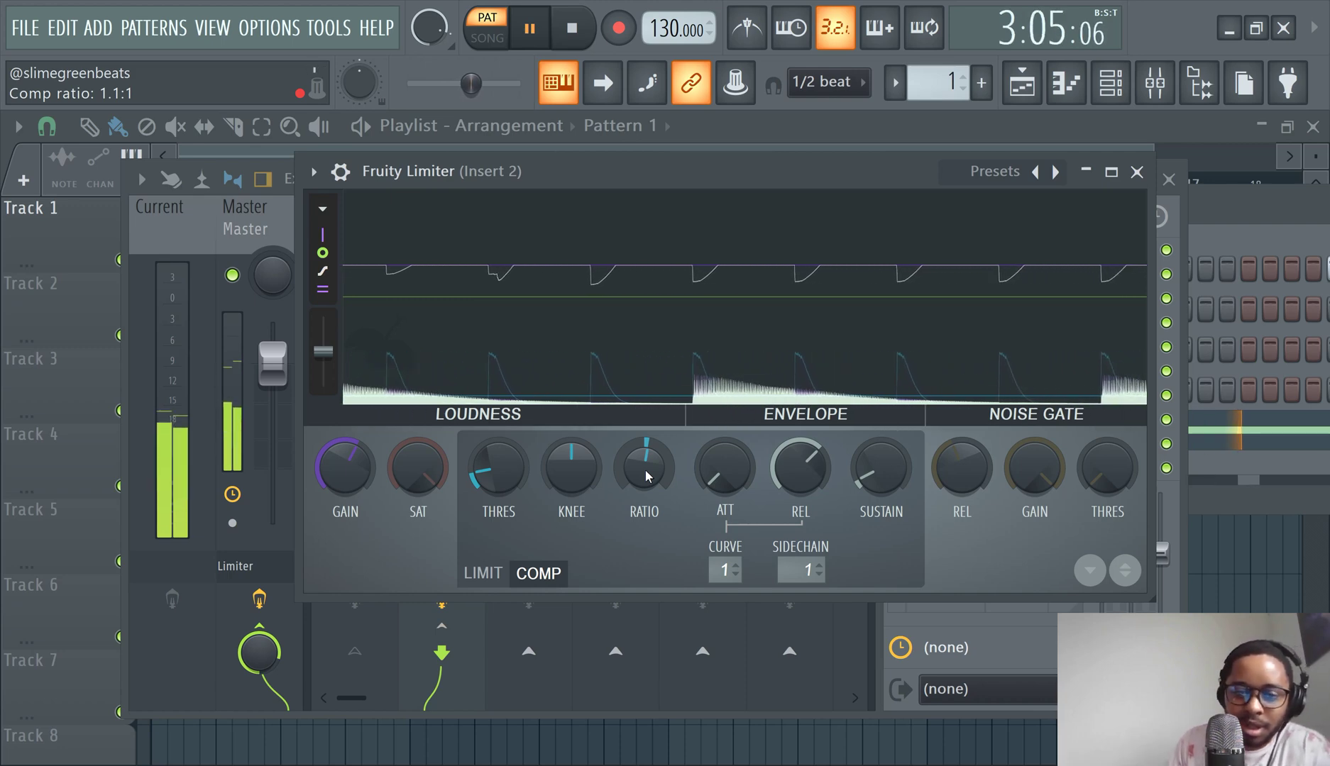
drag(644, 467, 644, 442)
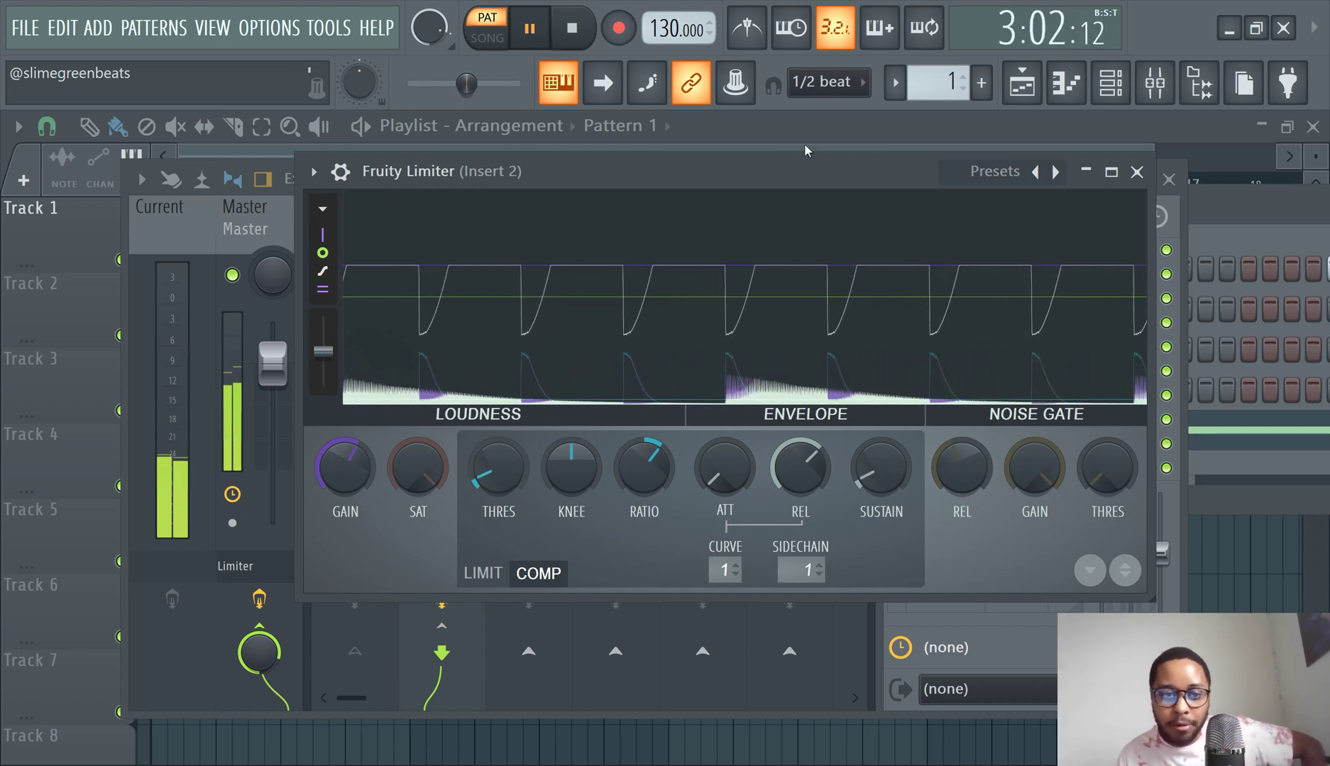
Switch the mixer to extra large strips, stop playback, select Insert 3 and show the channel rack.
click(226, 180)
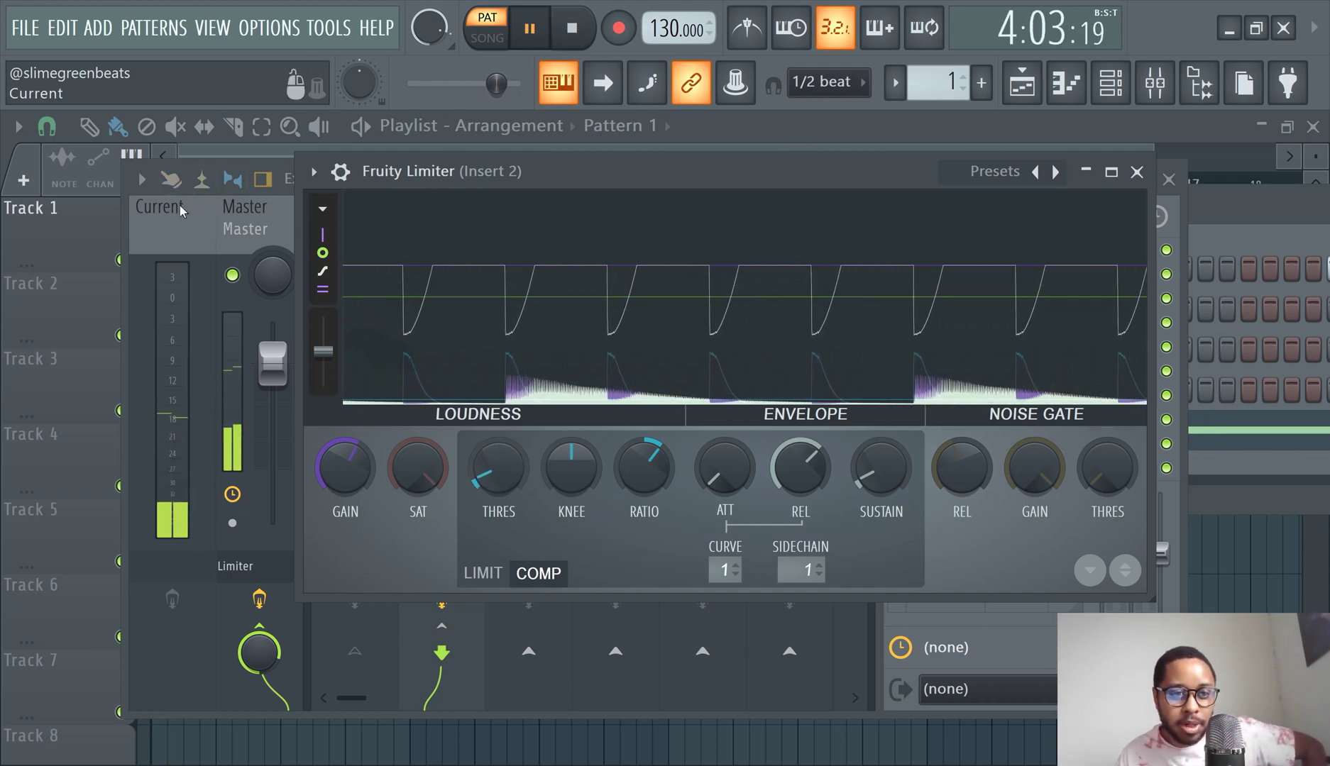
click(180, 204)
click(531, 43)
click(337, 392)
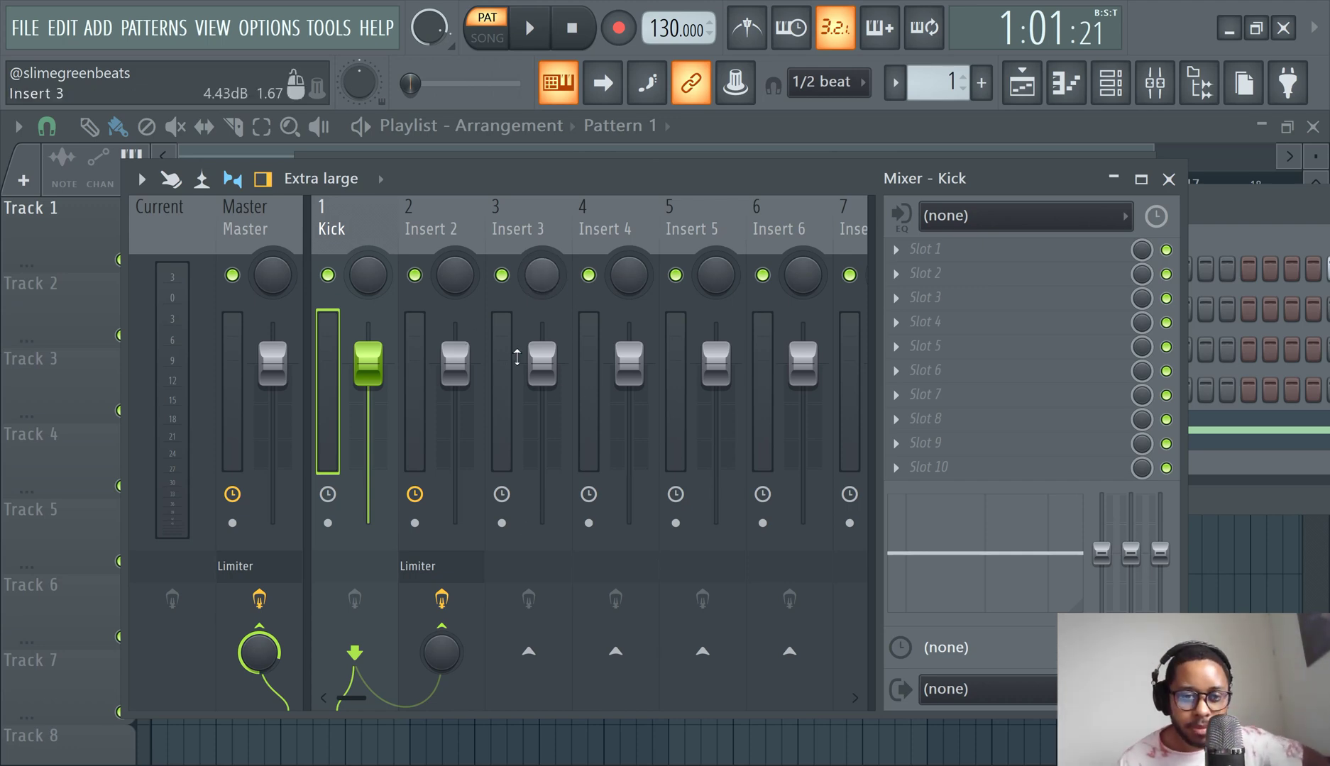
click(509, 378)
click(1111, 84)
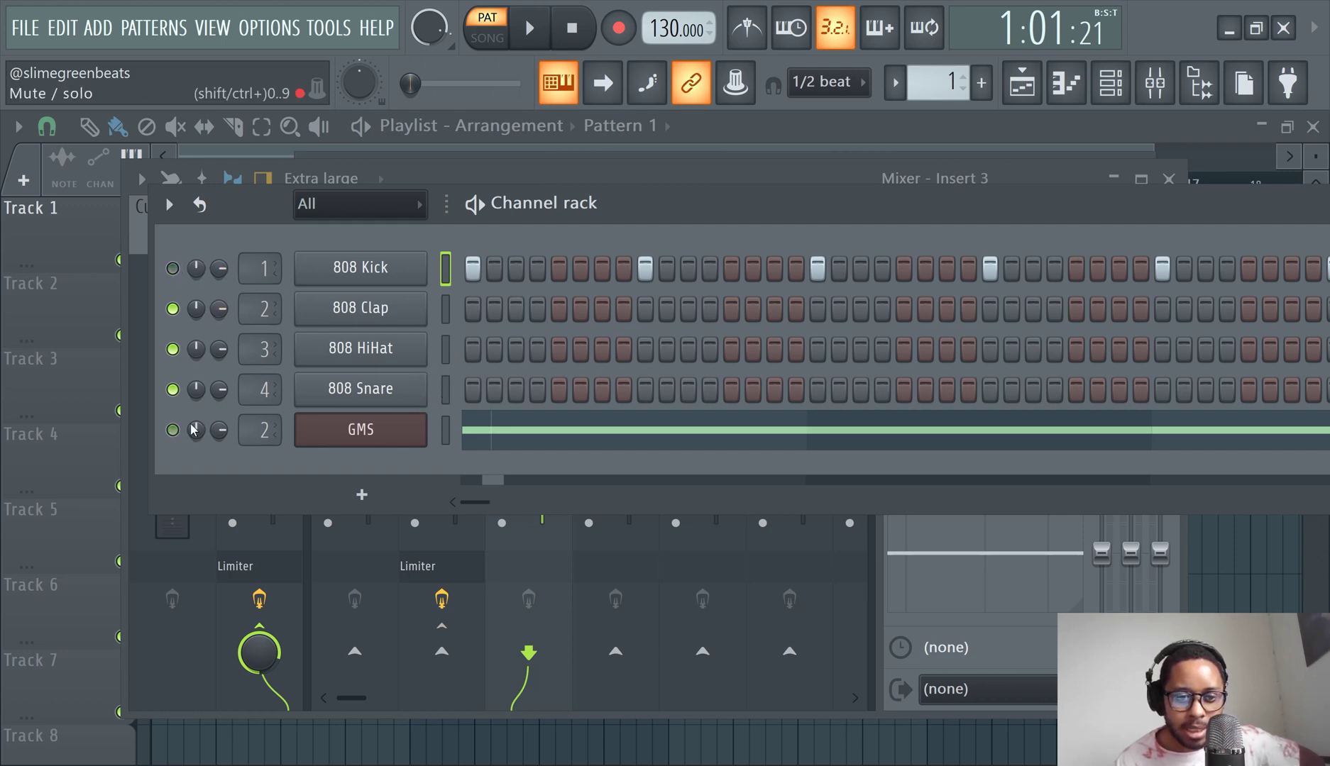
Fill the 808 HiHat every 4 steps and the 808 Snare every 8 steps, then hide the rack.
right_click(412, 342)
click(786, 458)
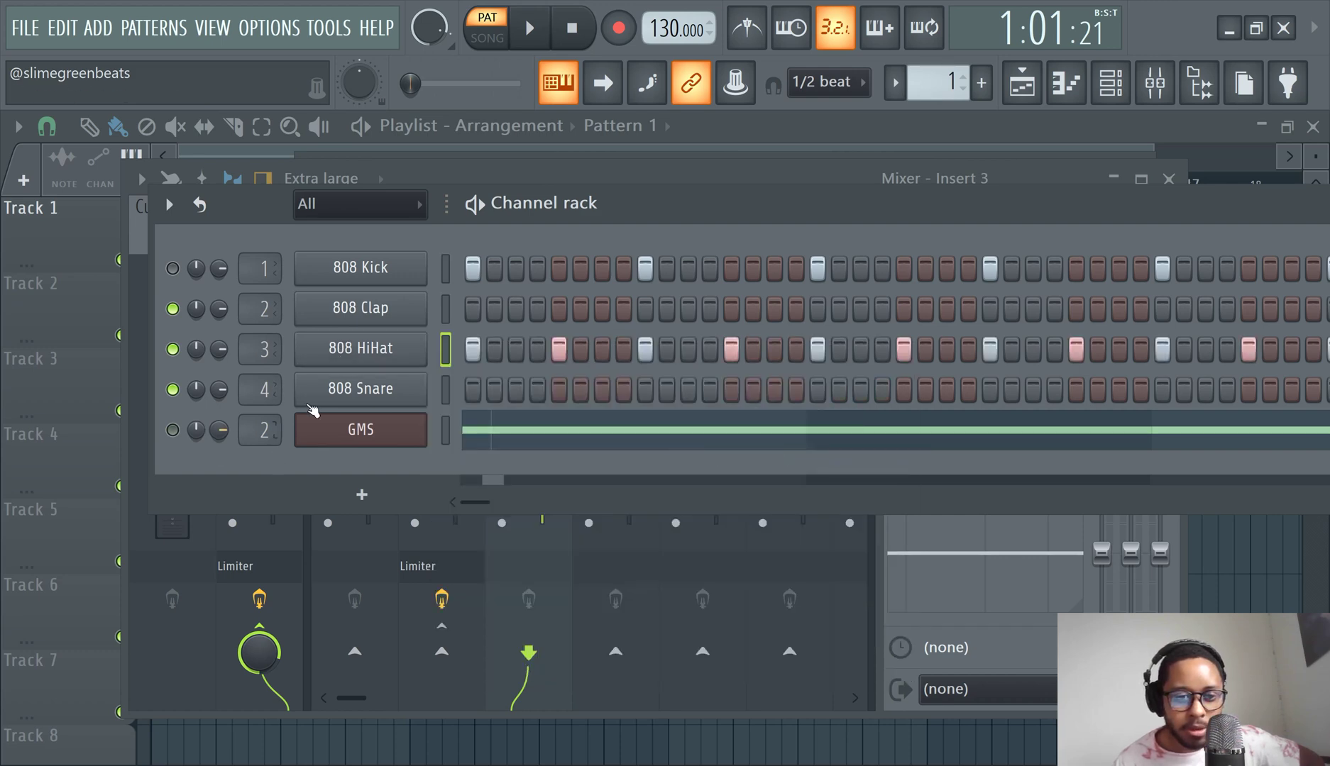
right_click(358, 388)
click(709, 517)
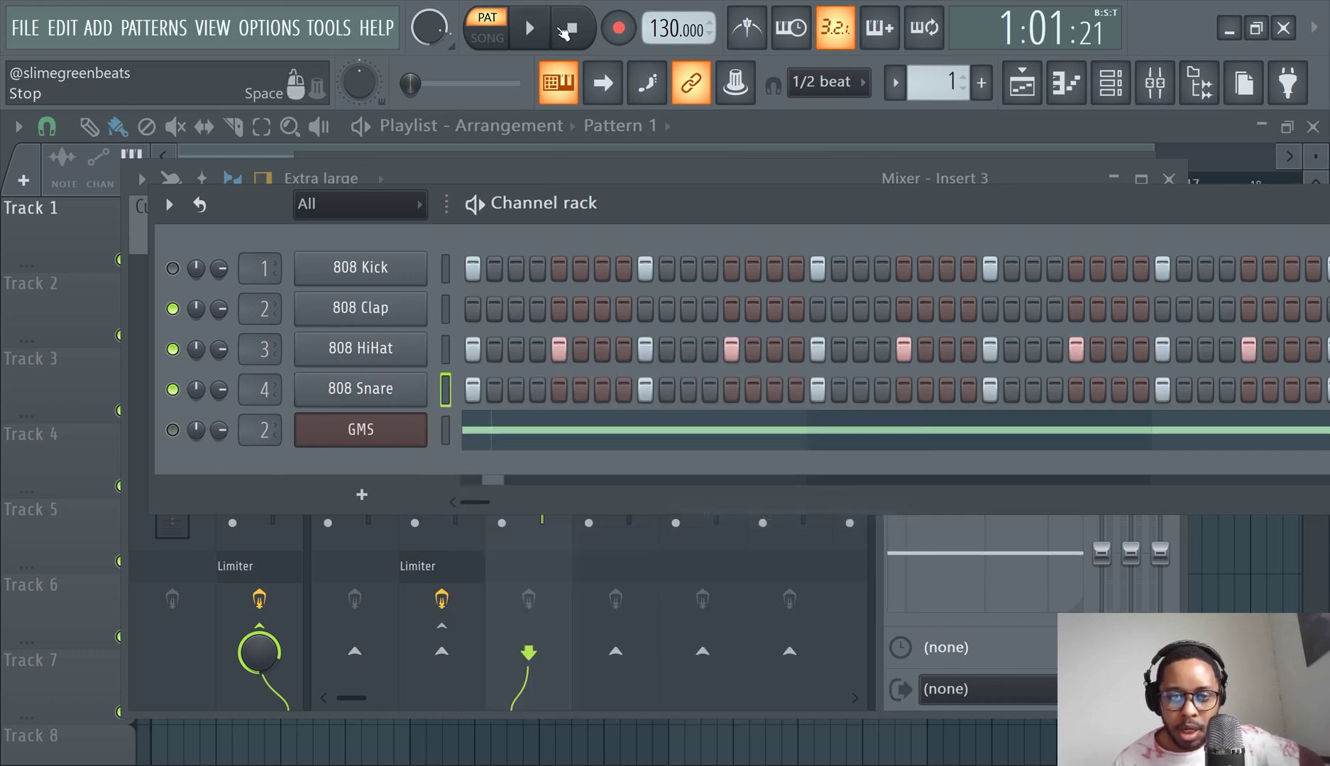
click(1109, 85)
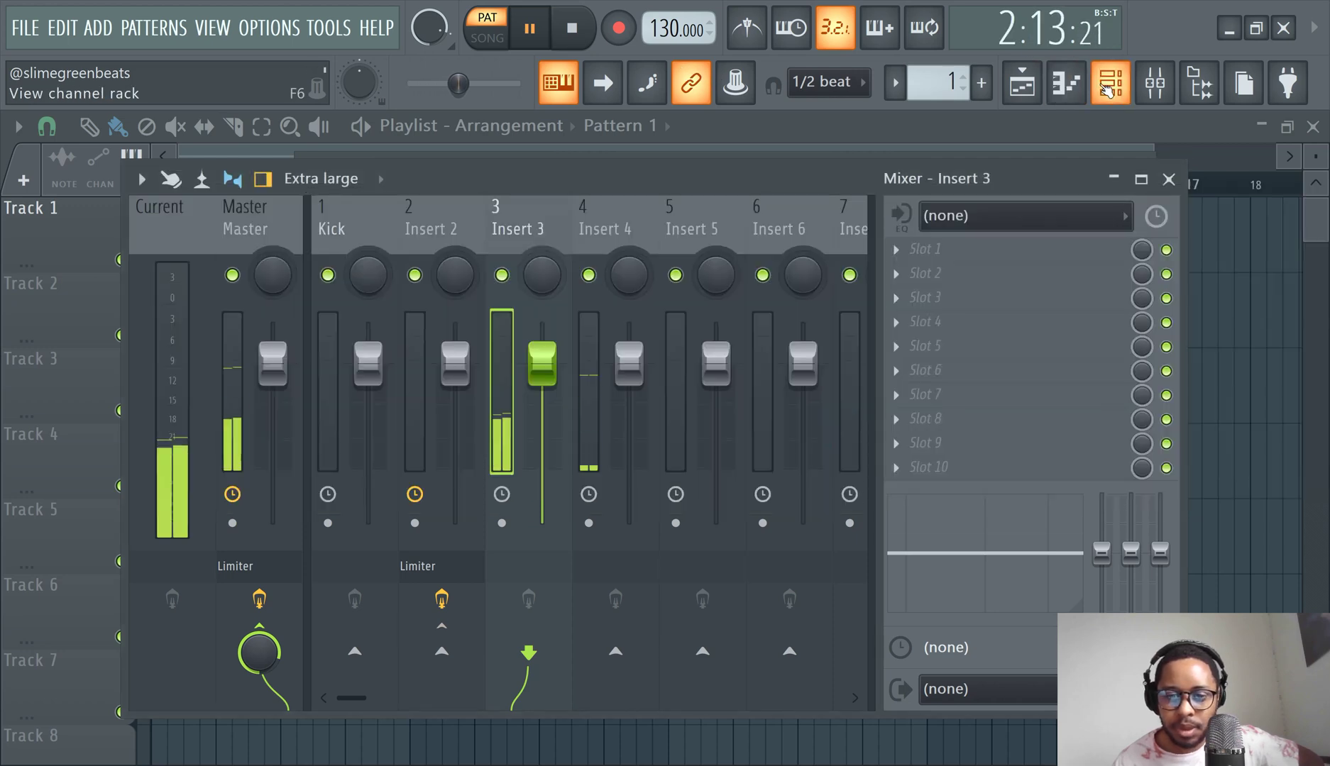
Sidechain mixer track 4 into Insert 3.
click(588, 362)
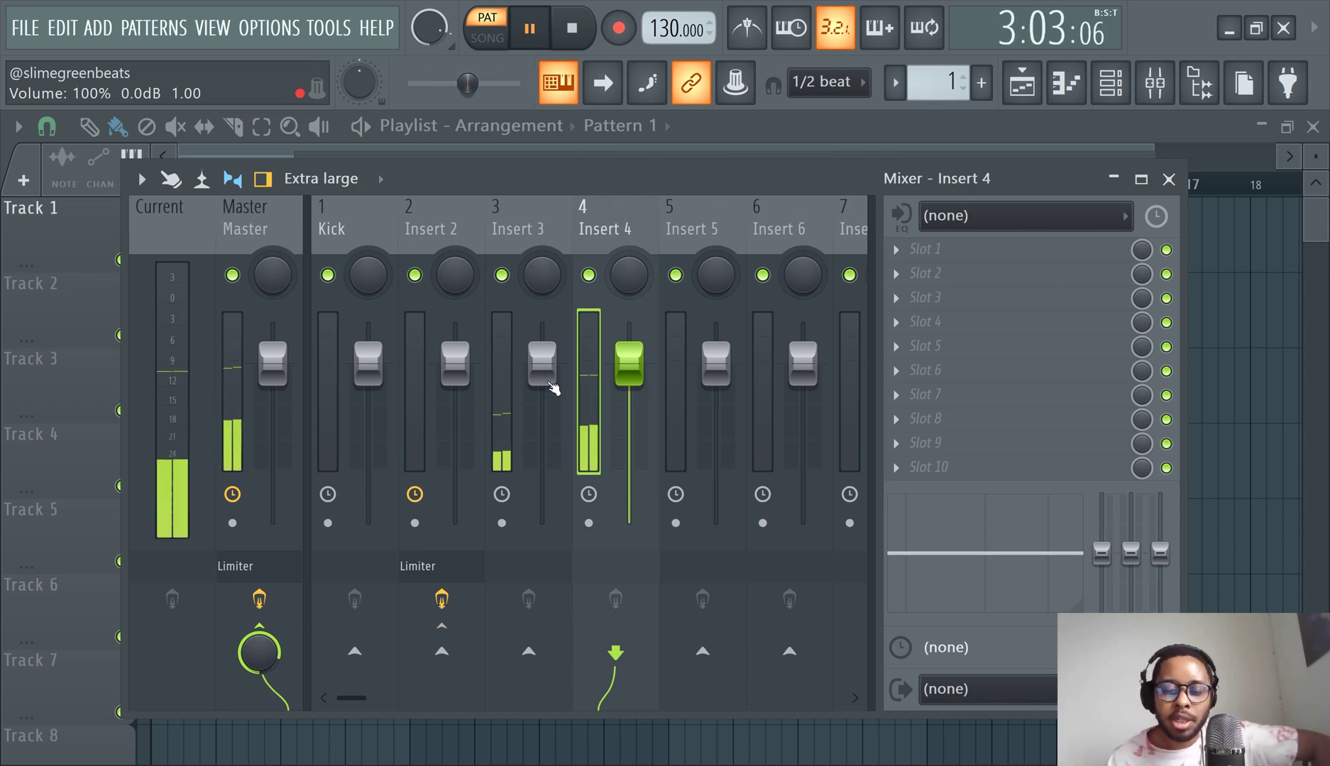
click(501, 399)
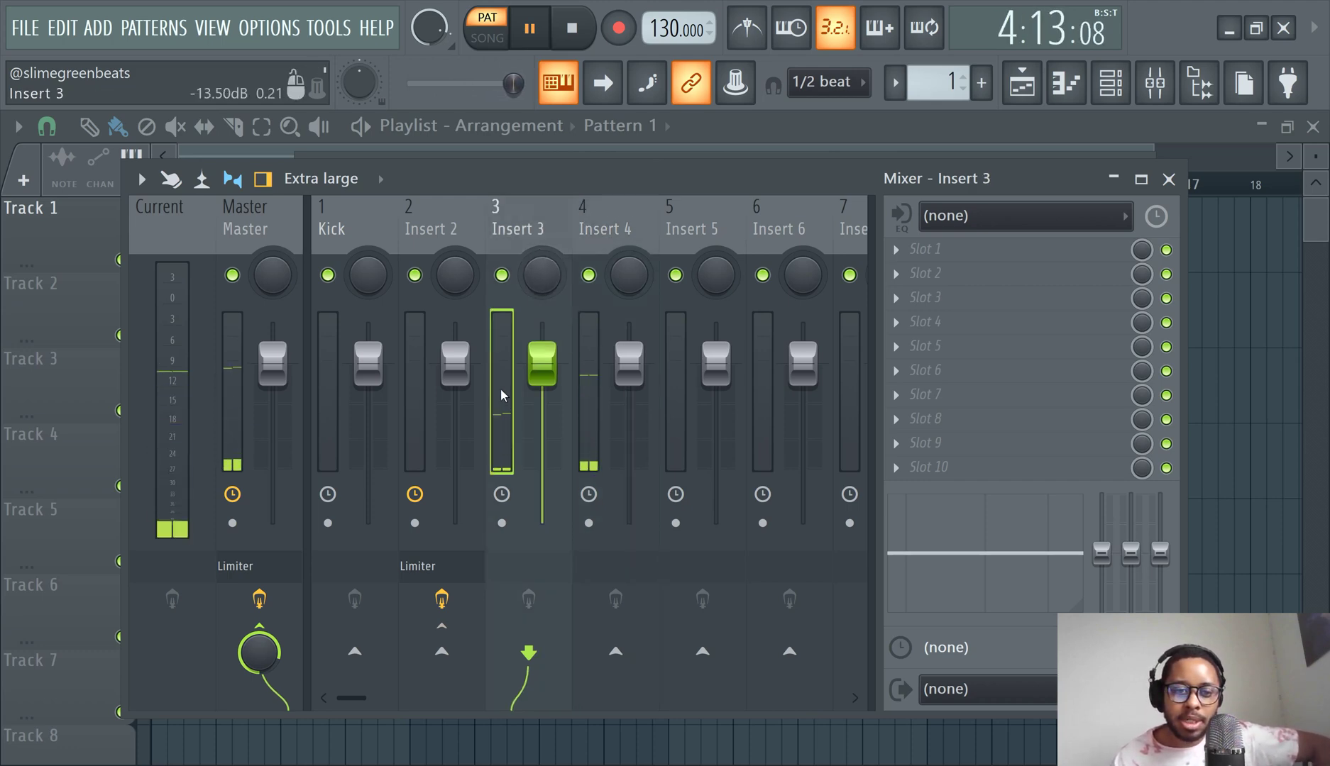
click(407, 381)
click(380, 384)
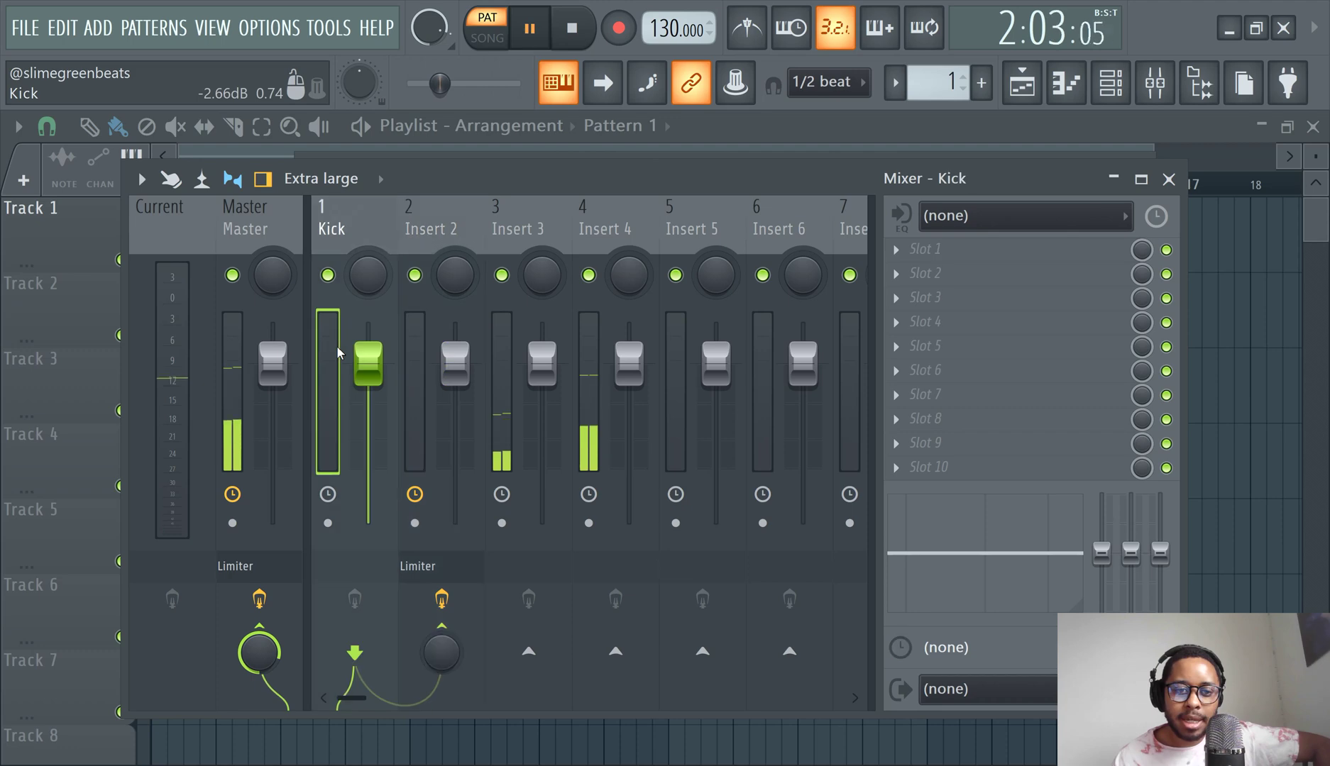
click(417, 338)
click(497, 381)
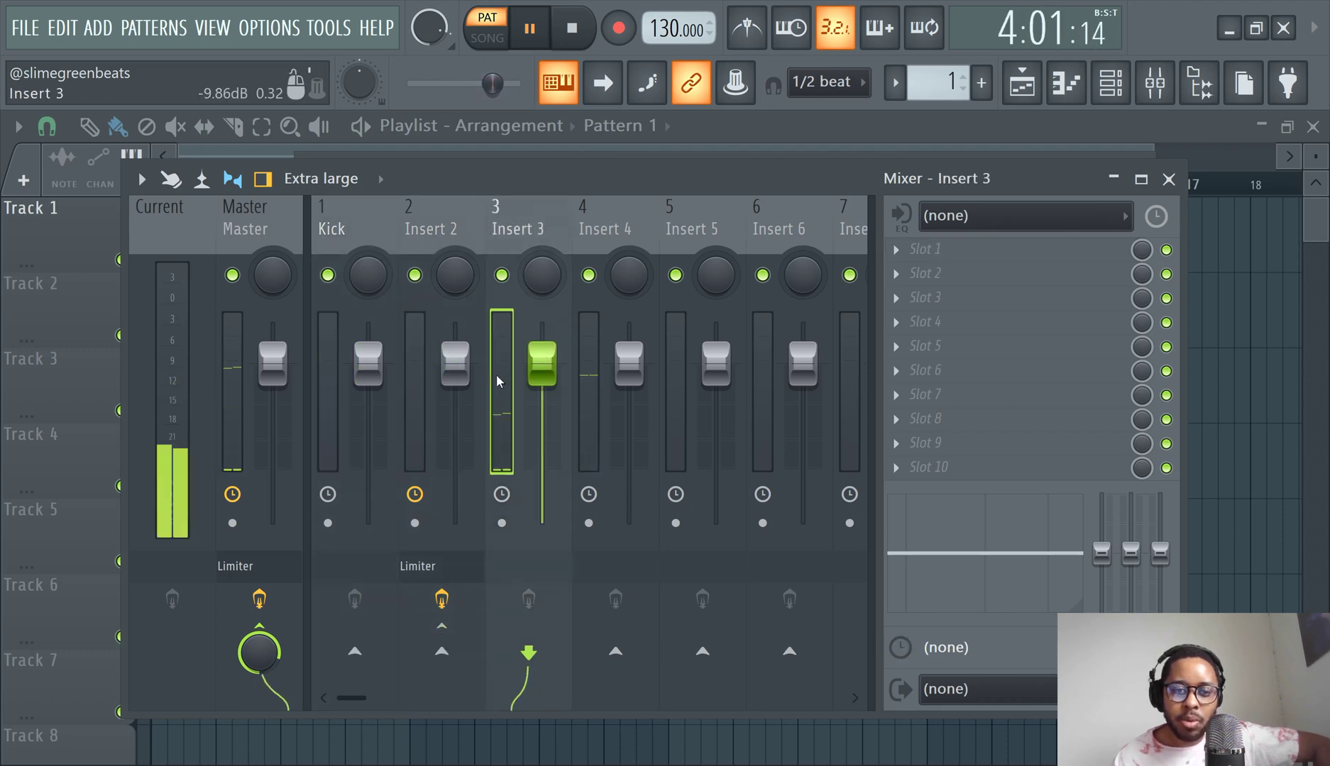
click(584, 341)
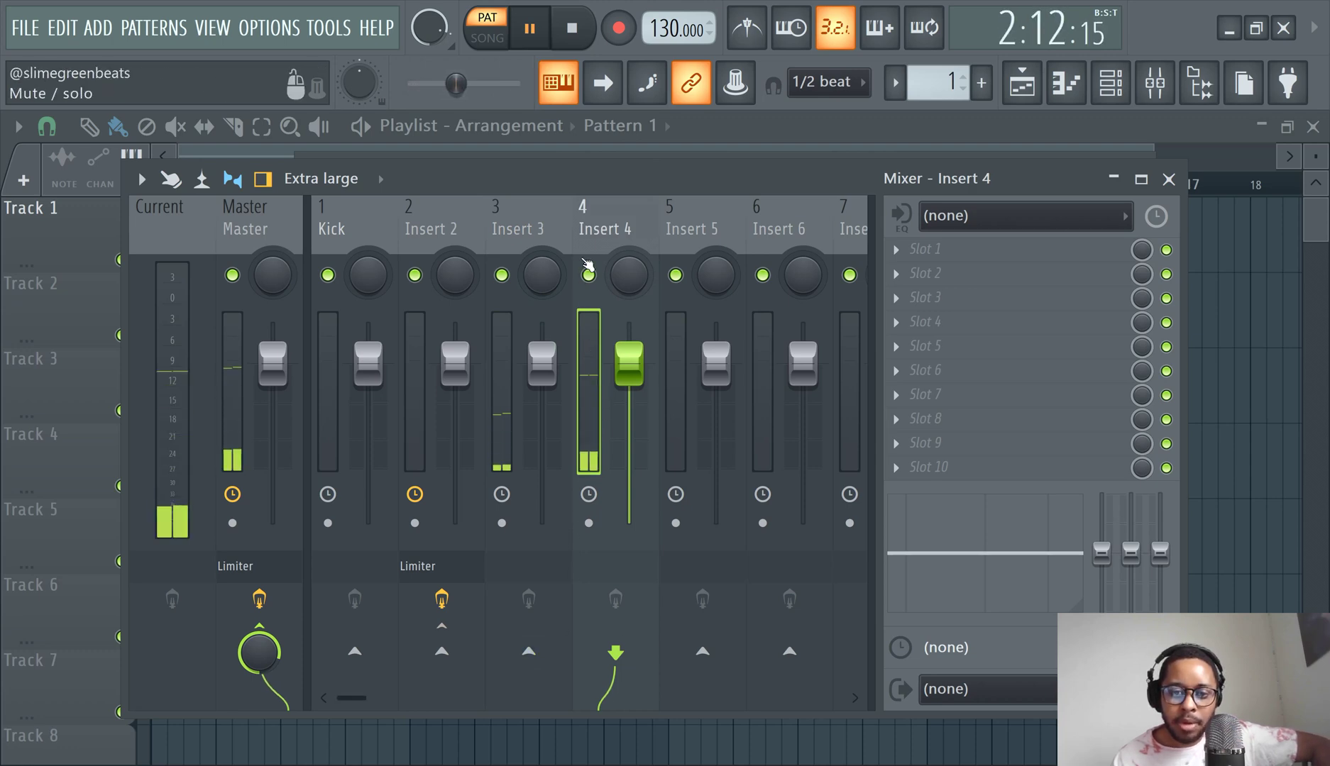
right_click(531, 650)
click(561, 717)
click(526, 397)
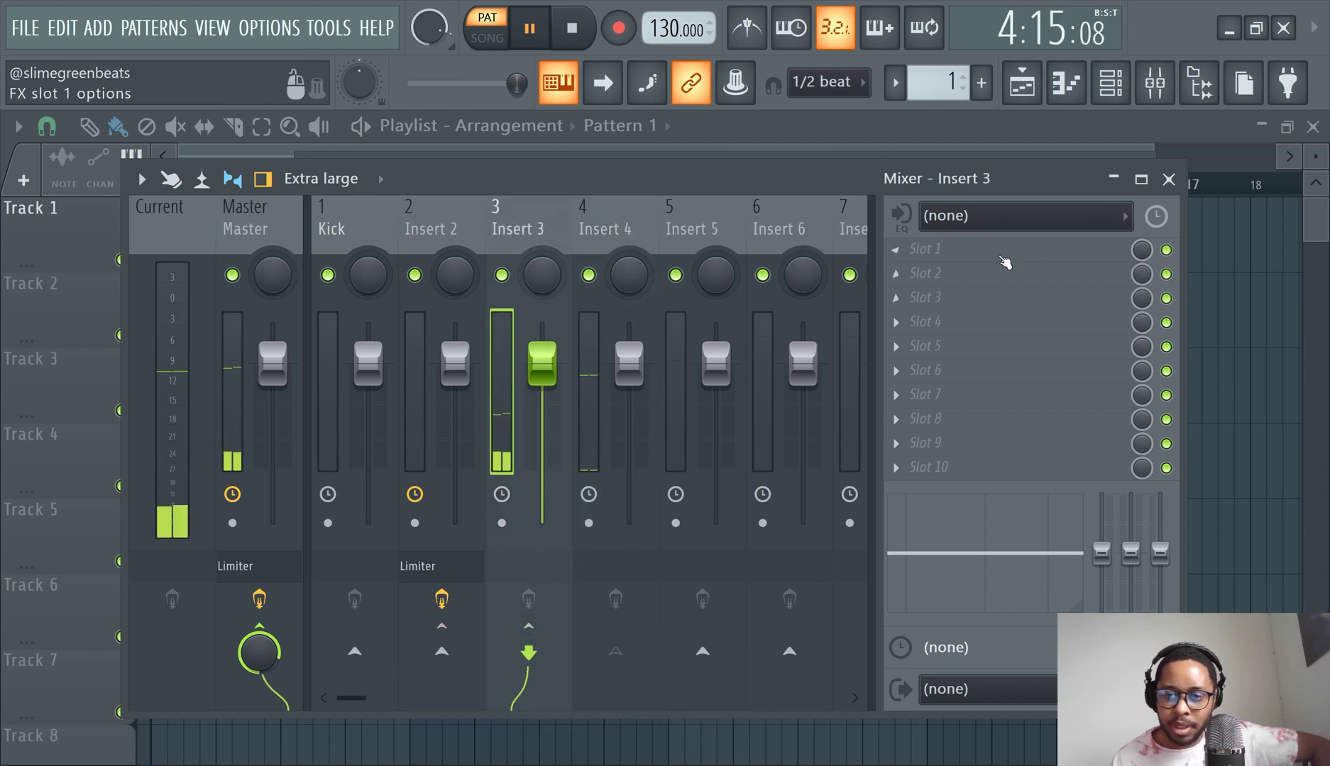
Rename mixer track 4 to 'Snare'.
right_click(604, 229)
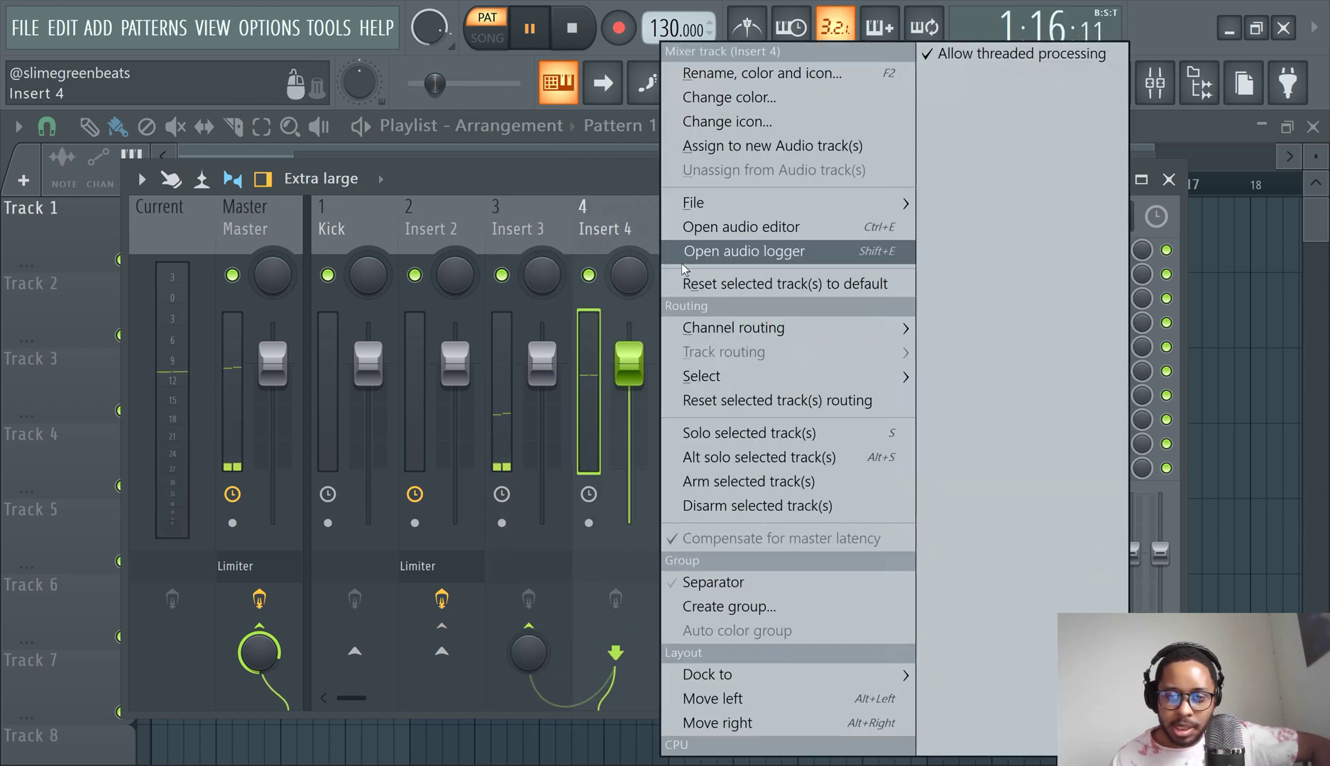
click(742, 74)
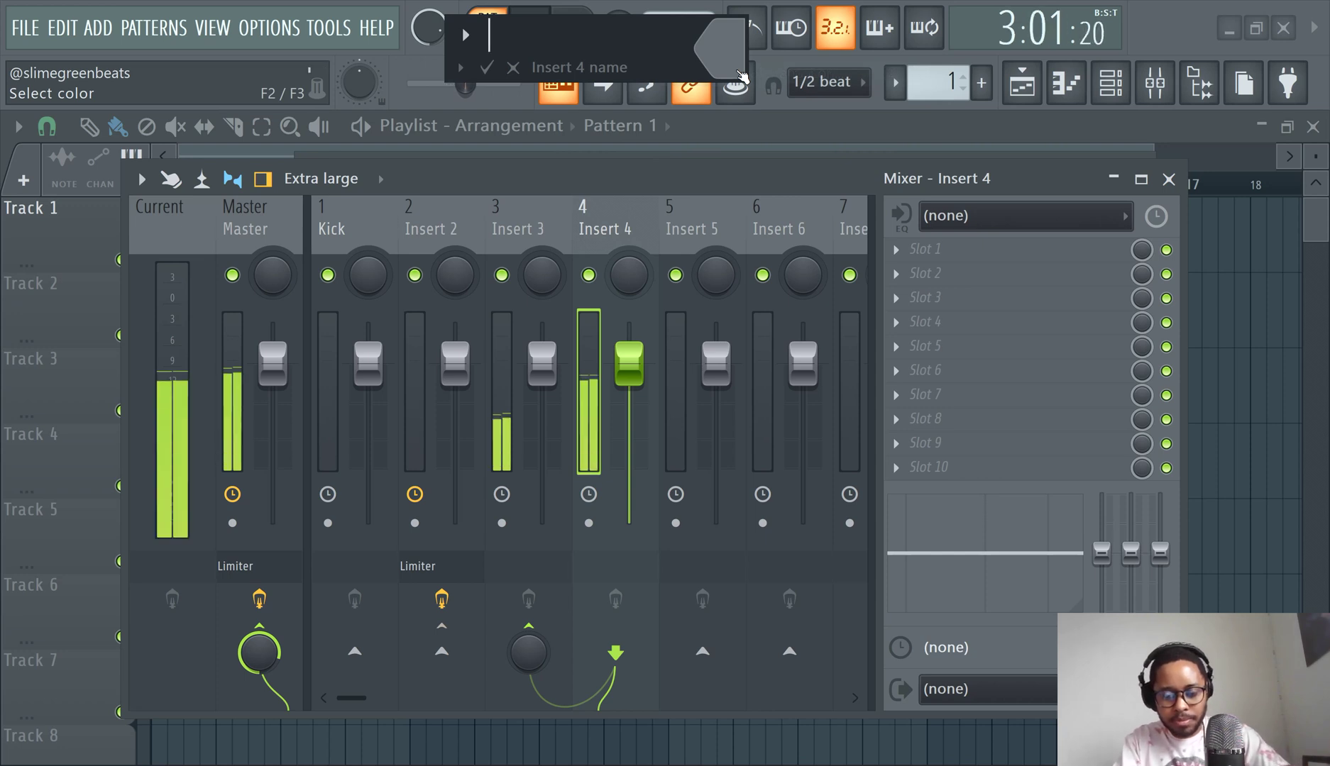
text(Snare)
key(Return)
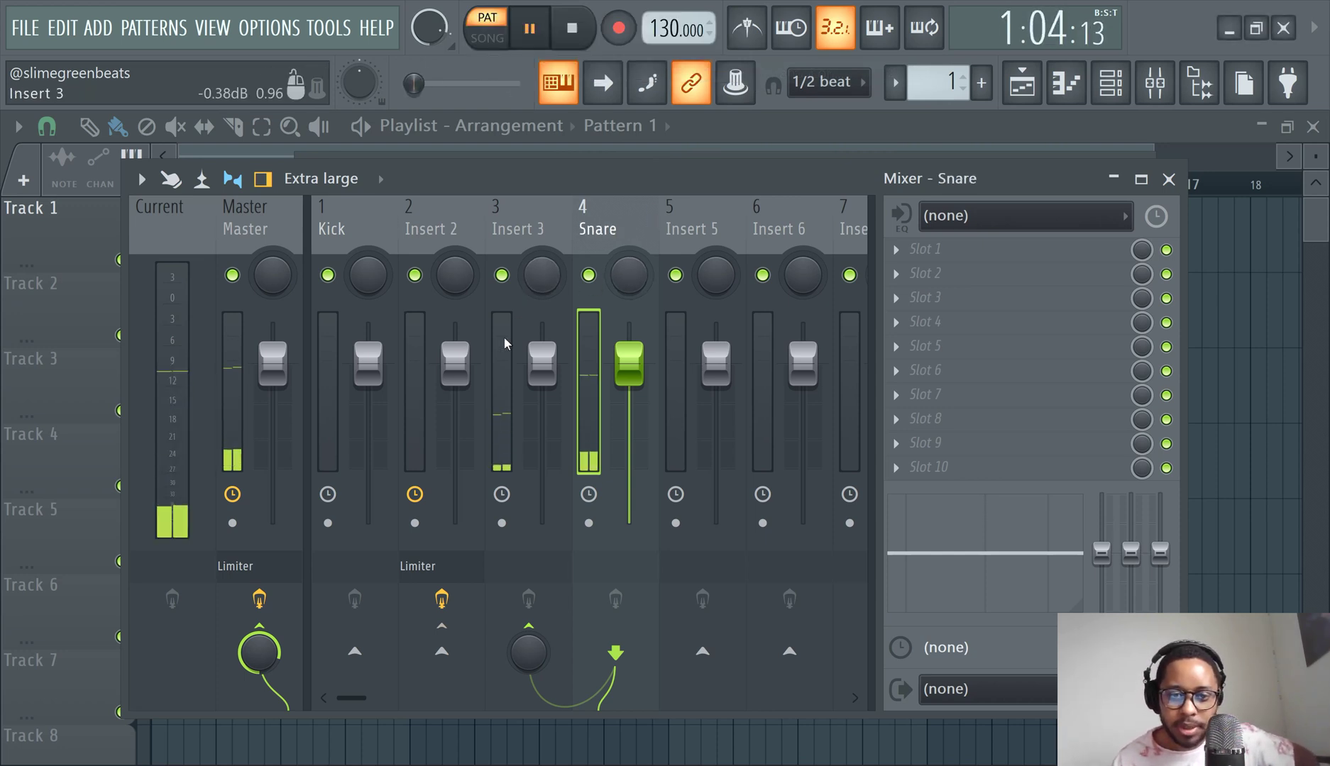
Load Fruity Limiter in Insert 3's first slot in compressor mode, sidechained to Snare.
click(507, 343)
click(1020, 255)
click(497, 580)
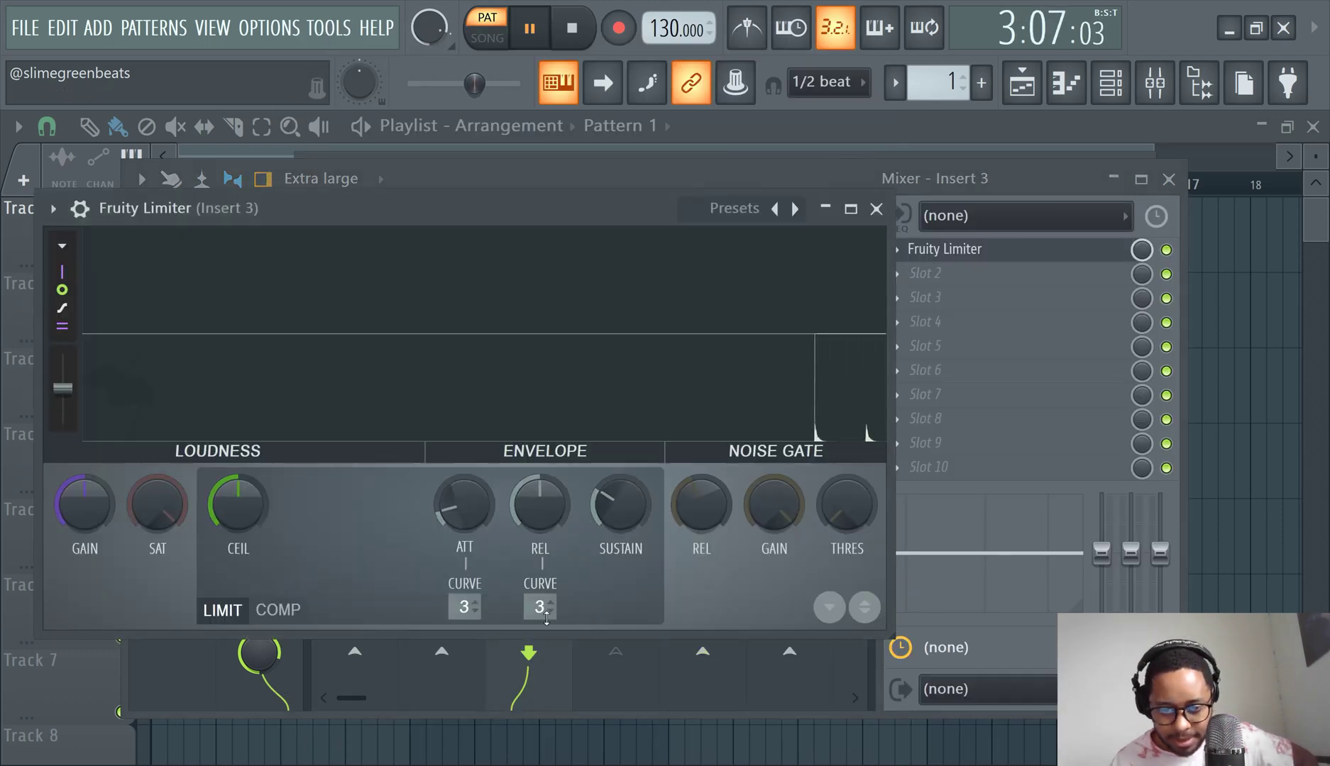
right_click(543, 611)
key(Escape)
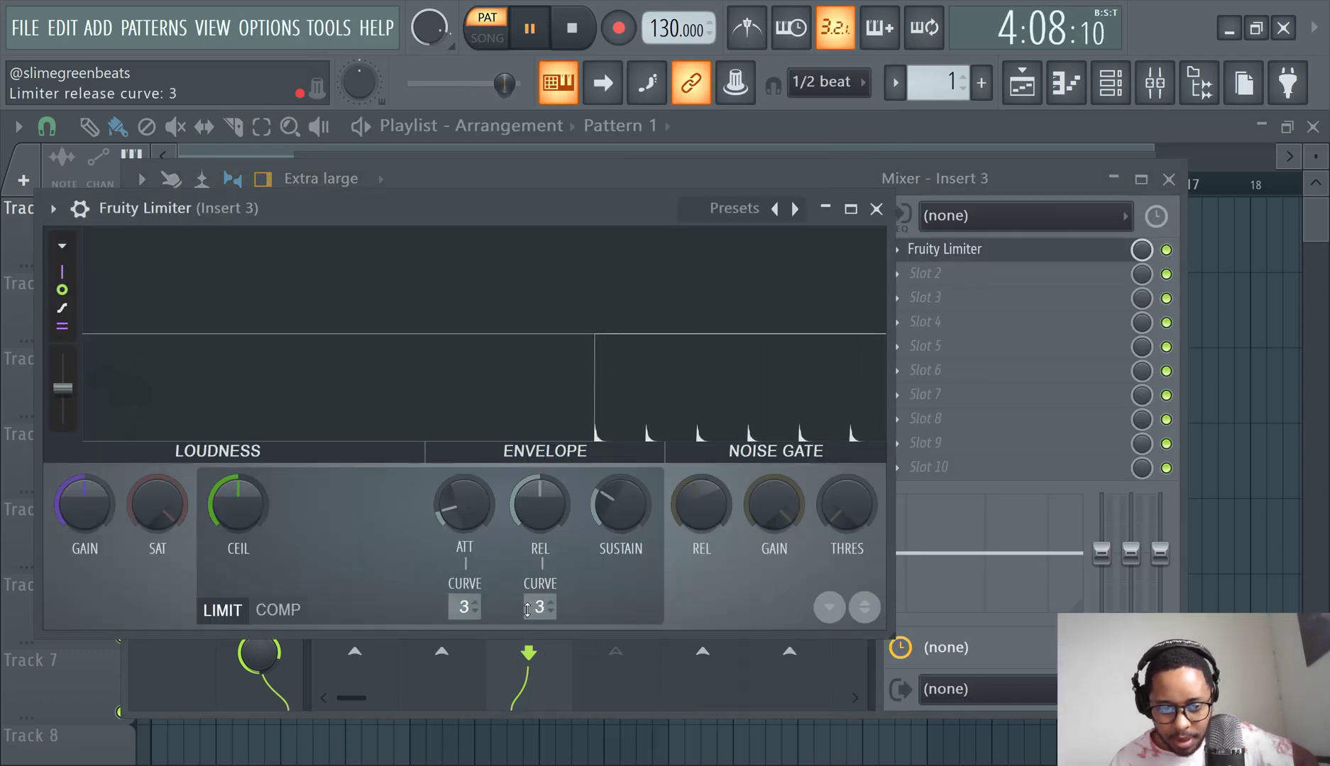
click(259, 611)
click(542, 605)
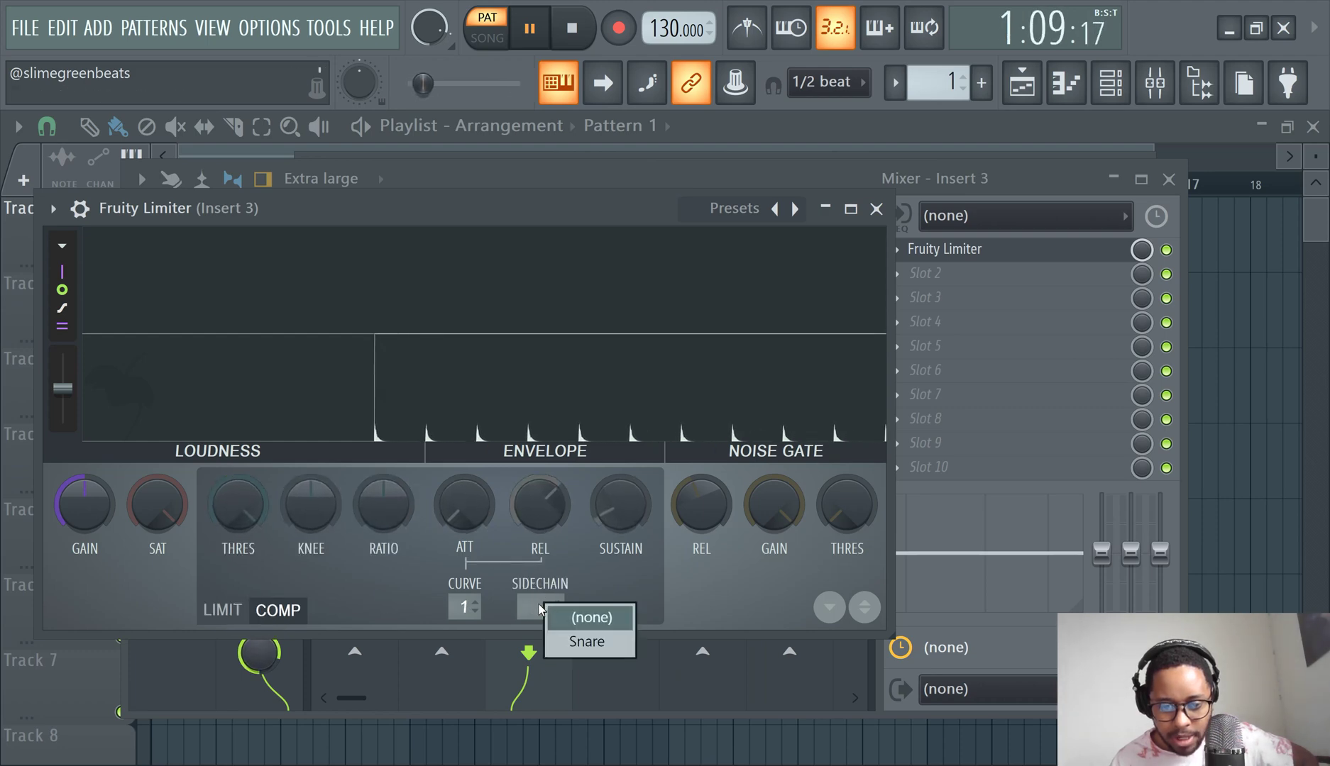
click(586, 641)
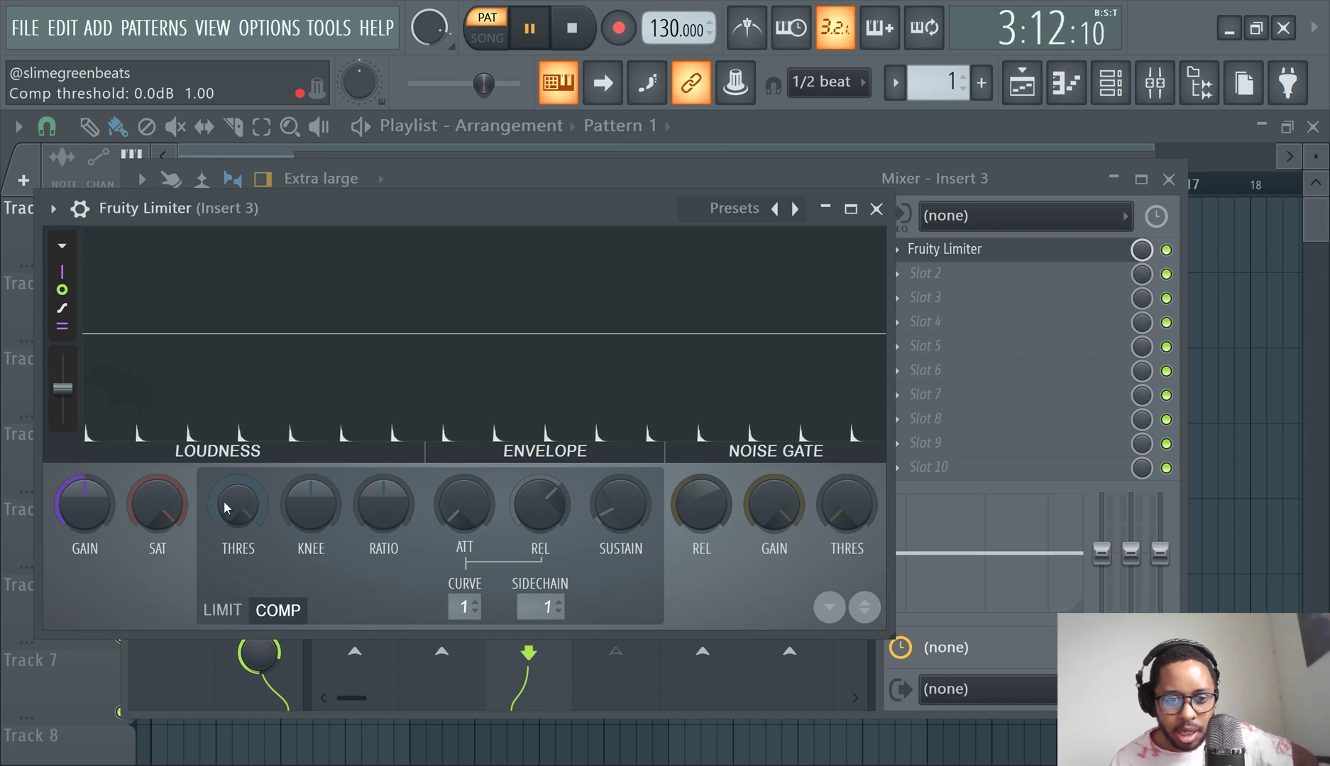
Raise the compressor ratio and settle the threshold at about -42 dB.
drag(238, 505, 238, 557)
drag(384, 504, 384, 410)
drag(237, 504, 238, 528)
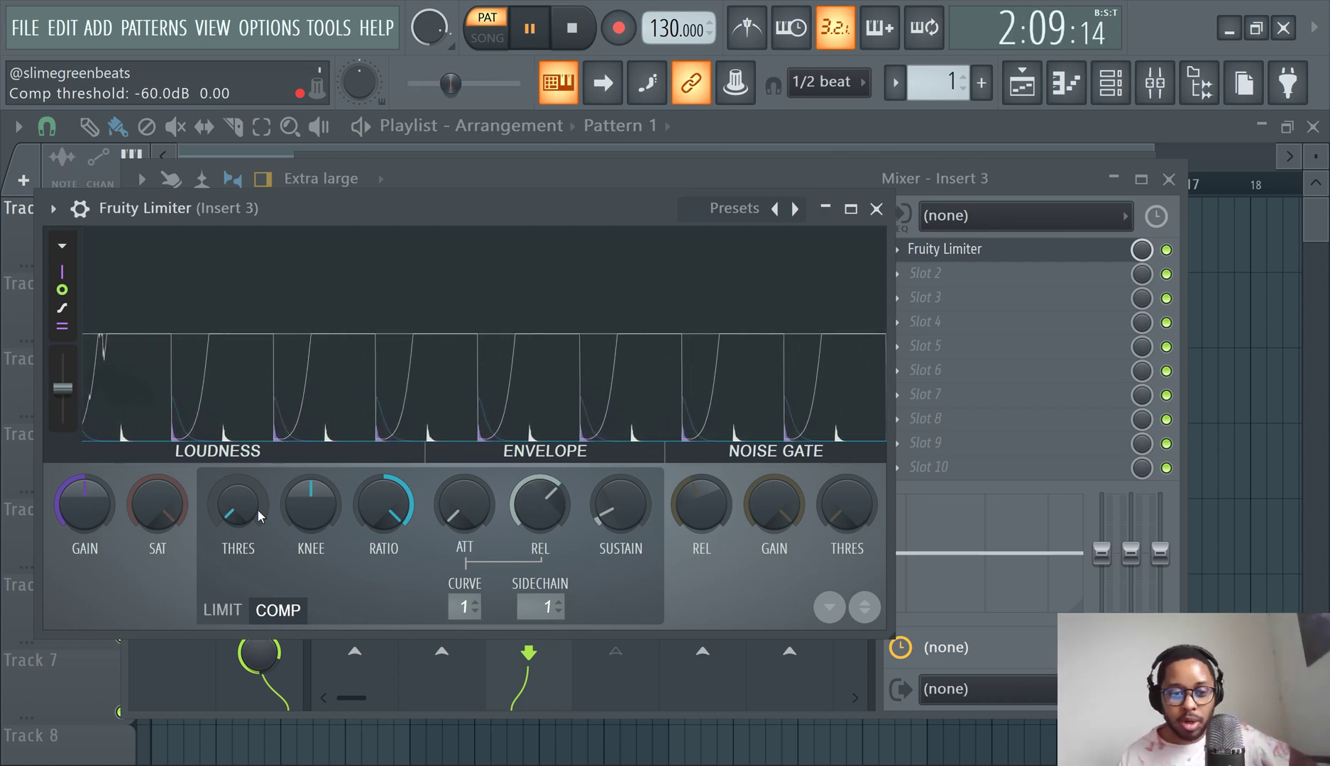
drag(258, 507, 272, 499)
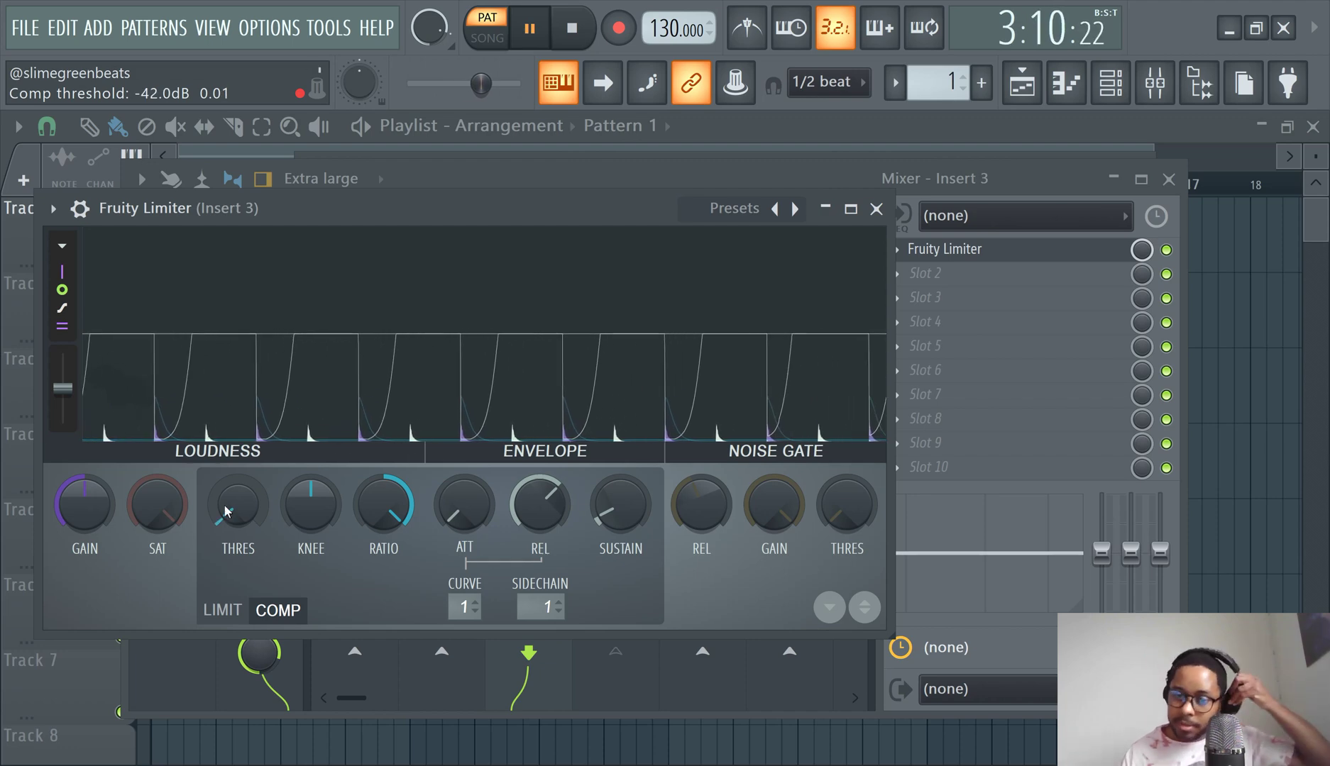
Stretch the Pattern 1 clip in the Playlist so it runs to bar 9.
click(1022, 83)
drag(411, 230, 668, 229)
In the piano roll, duplicate all 808 HiHat notes so they also fill bars 5–8.
click(1110, 85)
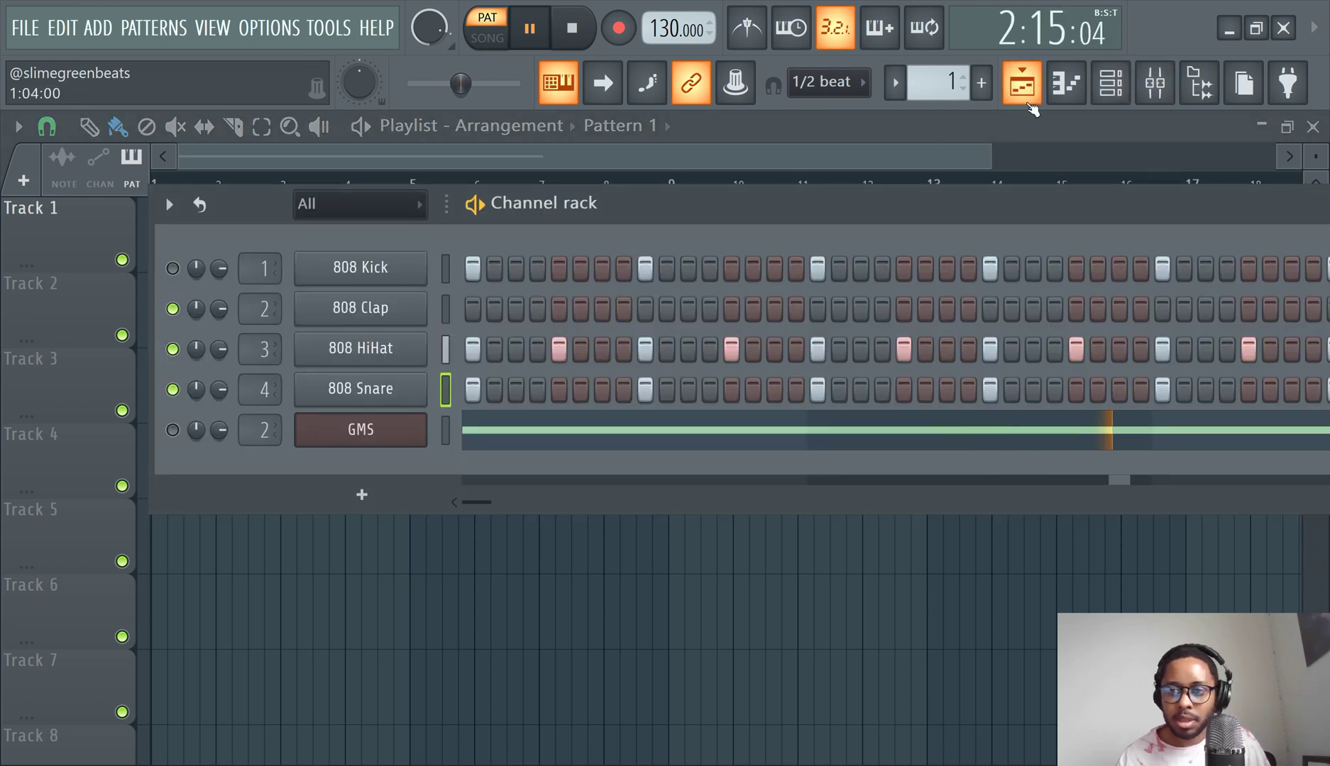
click(1059, 87)
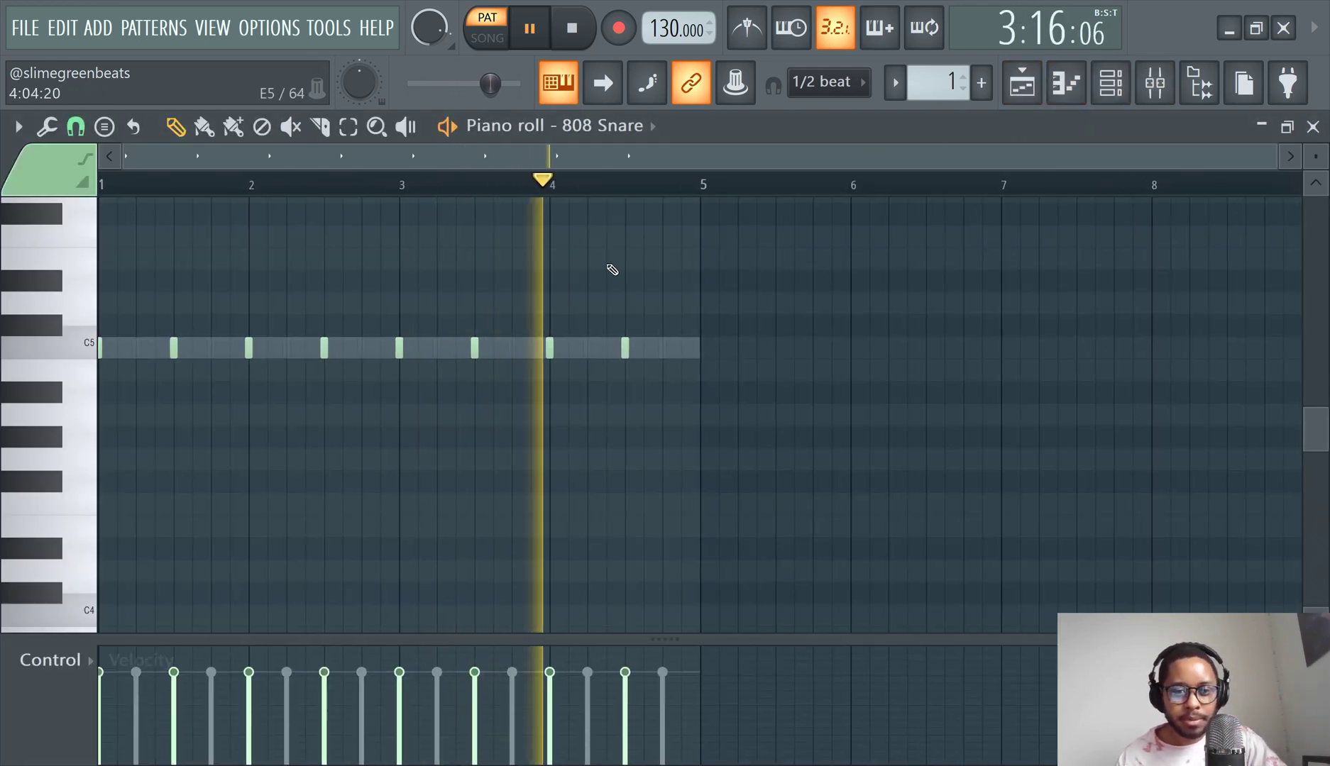
click(650, 125)
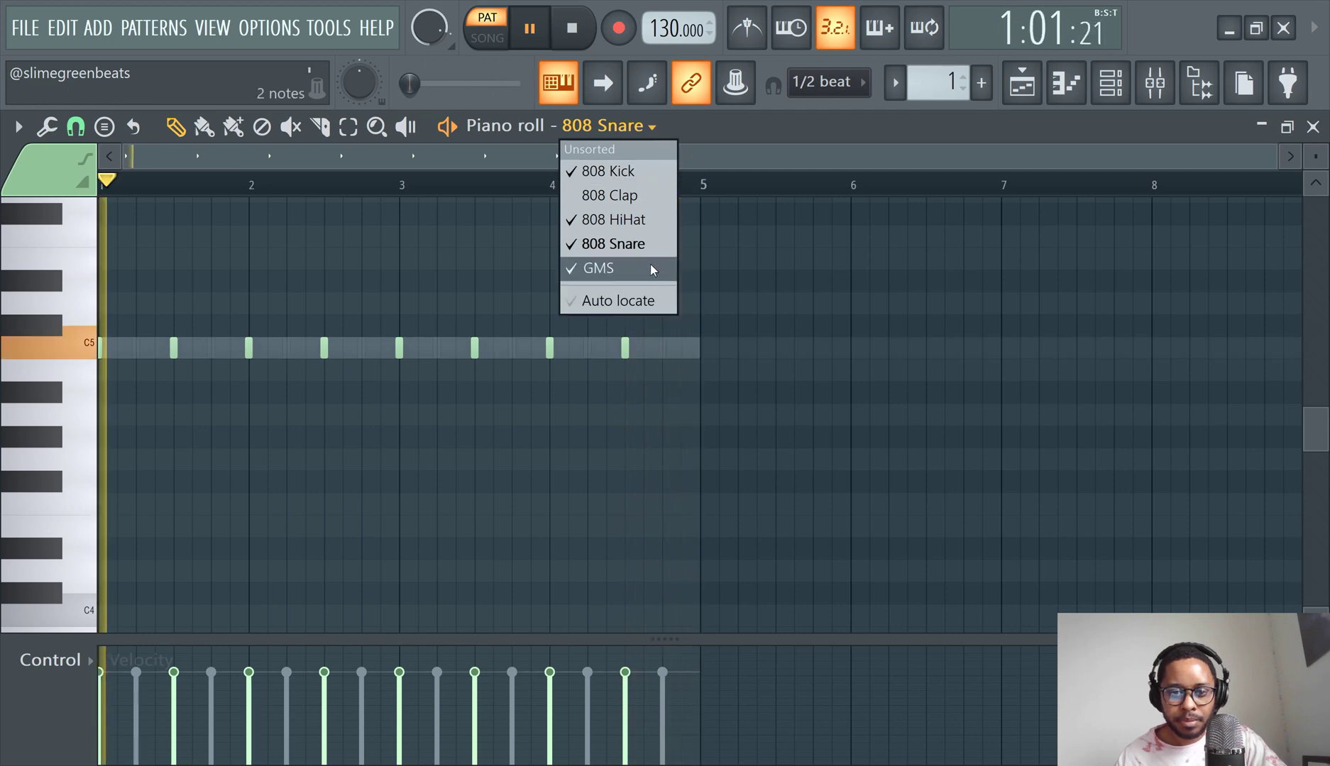
click(635, 224)
key(ctrl+a)
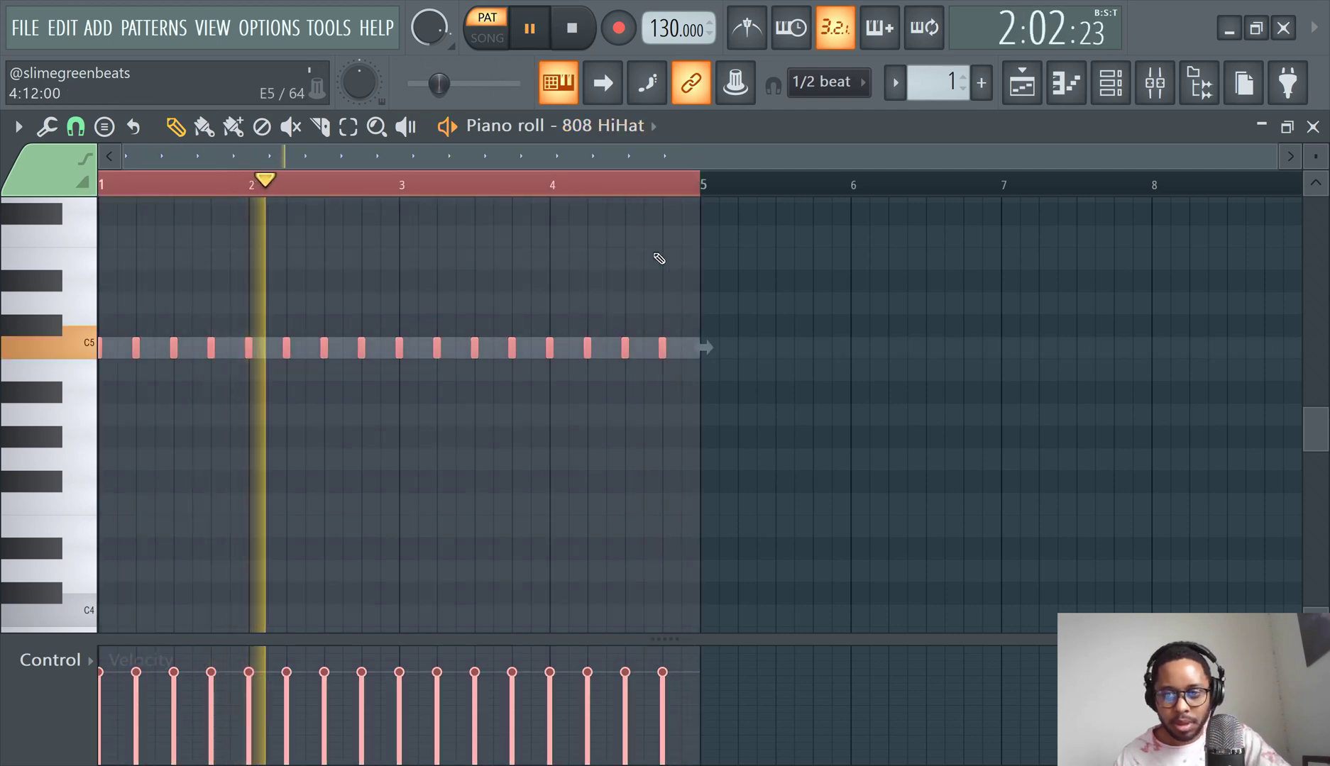
key(ctrl+b)
Bring the mixer back to the front, showing Insert 3's Fruity Limiter.
click(1109, 82)
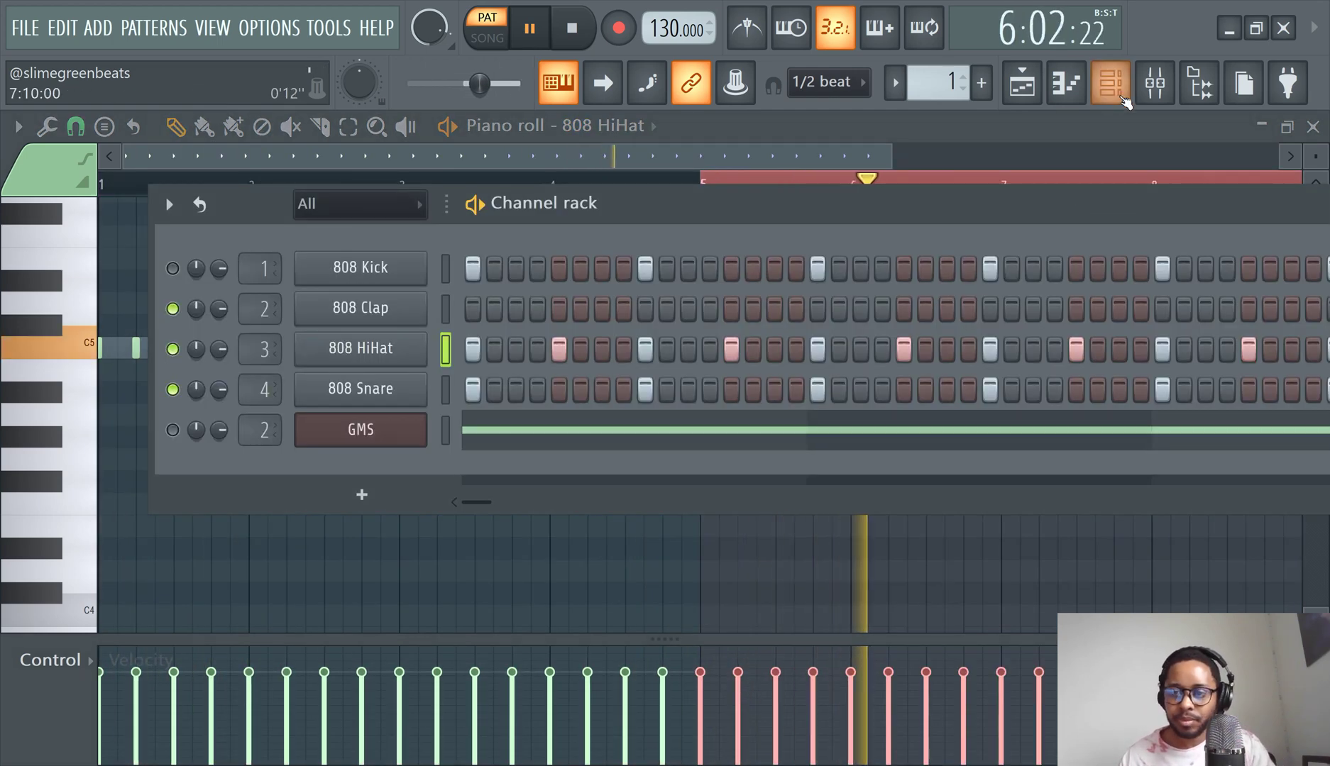
click(1111, 83)
click(1151, 83)
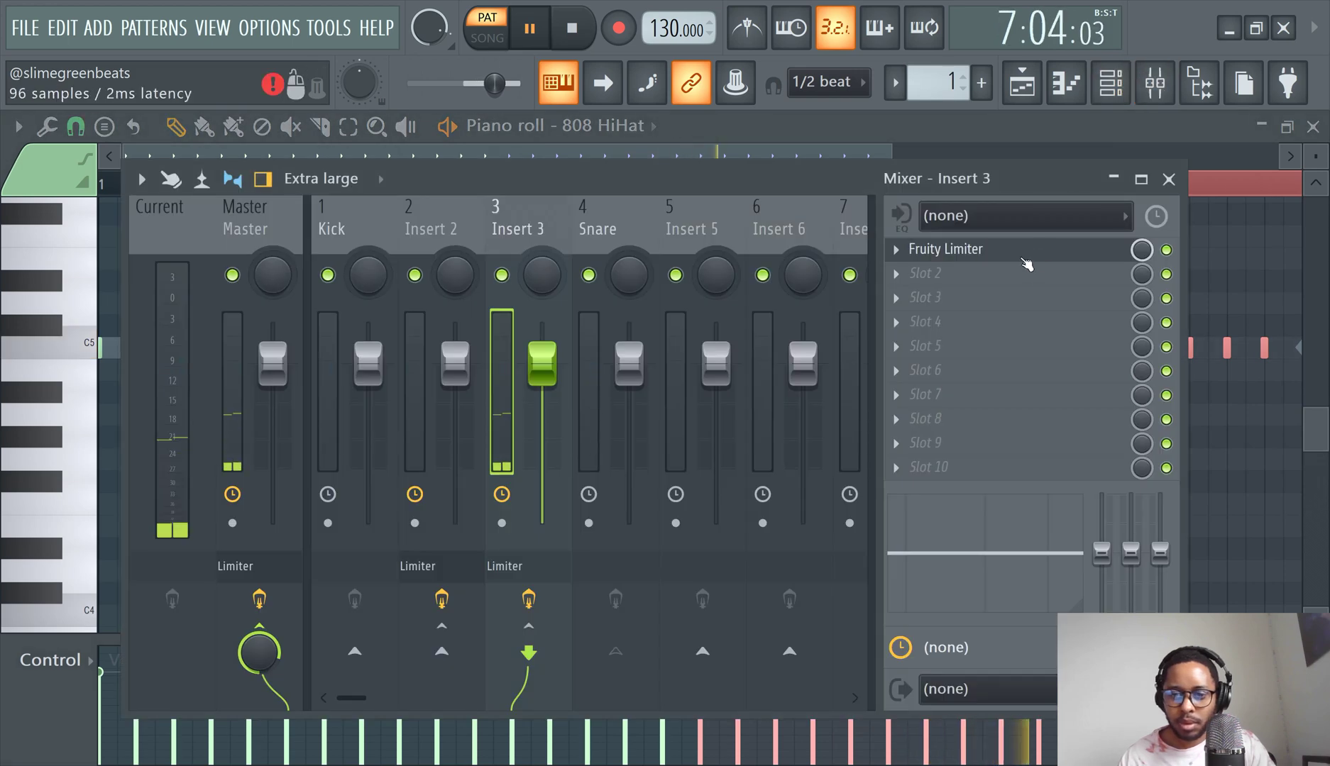
Open Insert 3's Fruity Limiter, play in song mode beside the mixer, and pause at 5:14:13.
click(1024, 261)
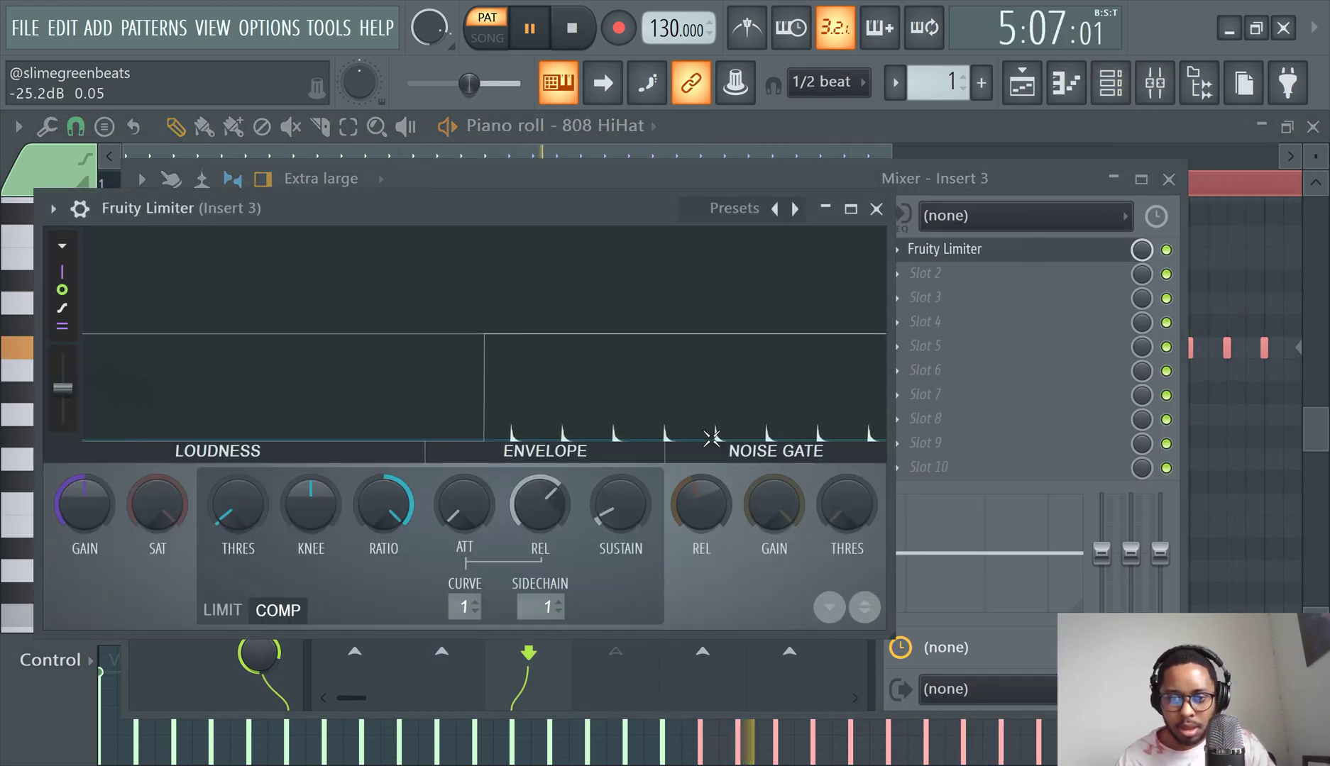
click(487, 37)
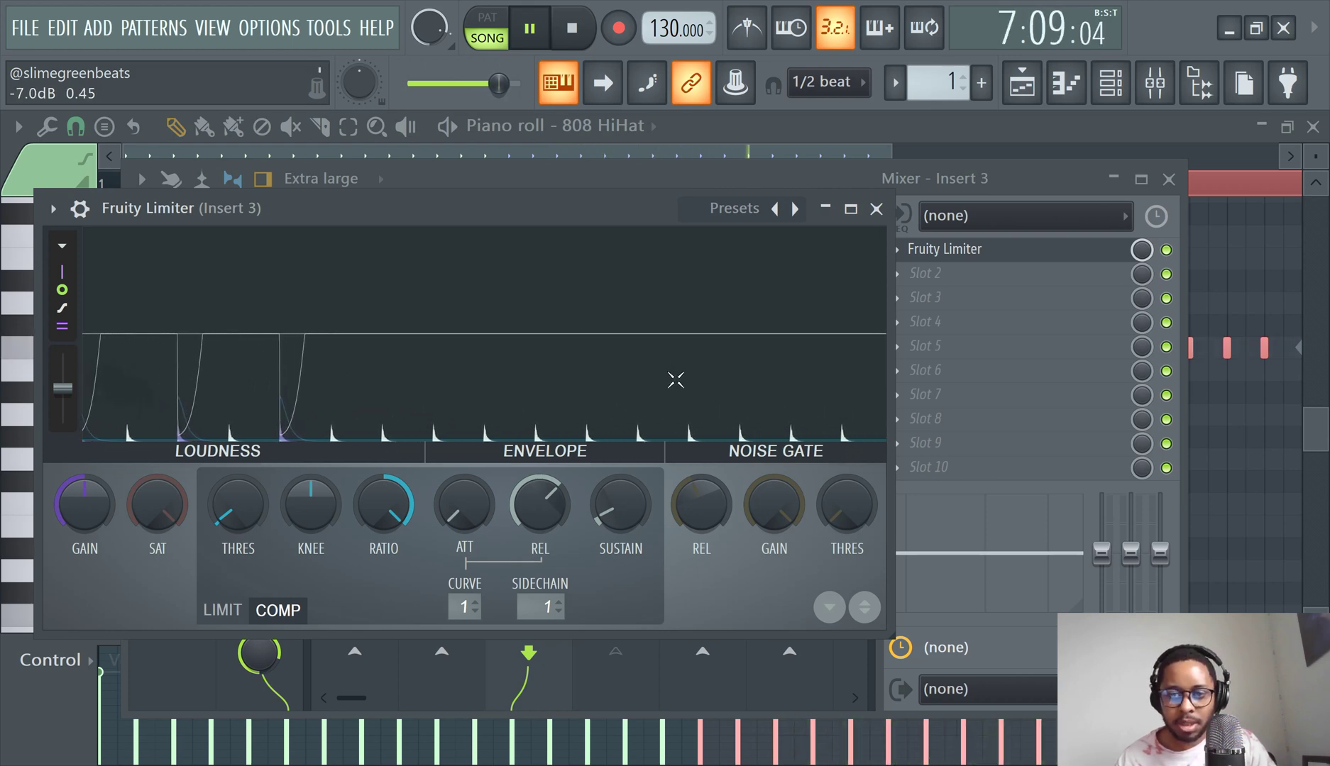
key(F9)
drag(752, 317, 758, 203)
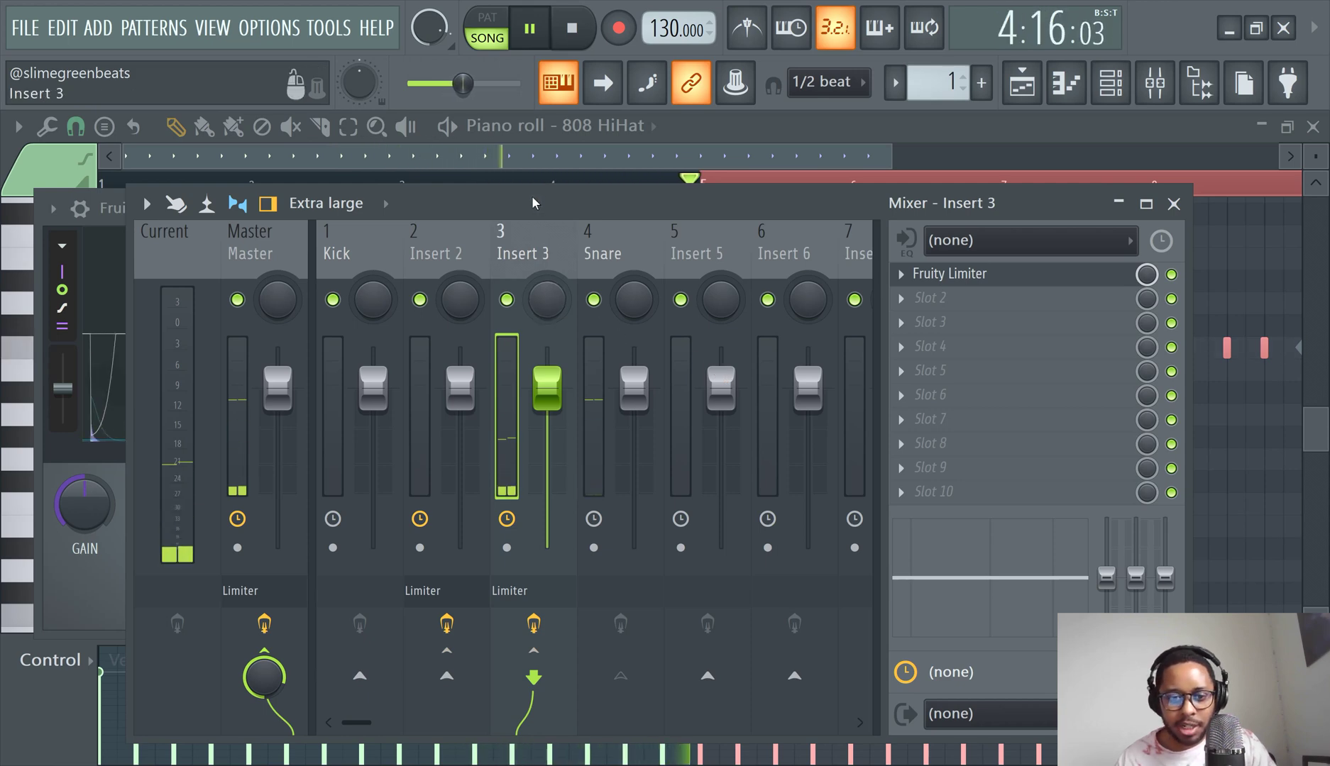
drag(582, 182, 728, 150)
click(529, 29)
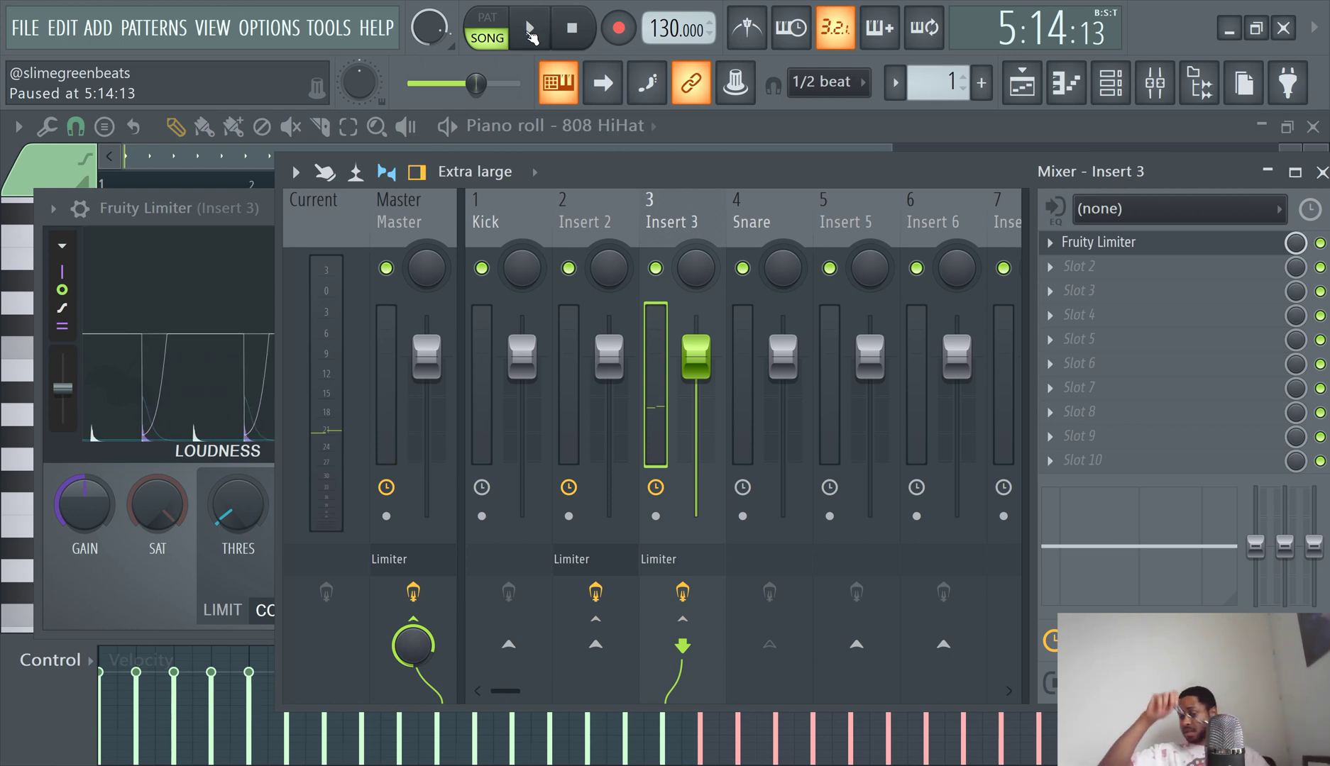